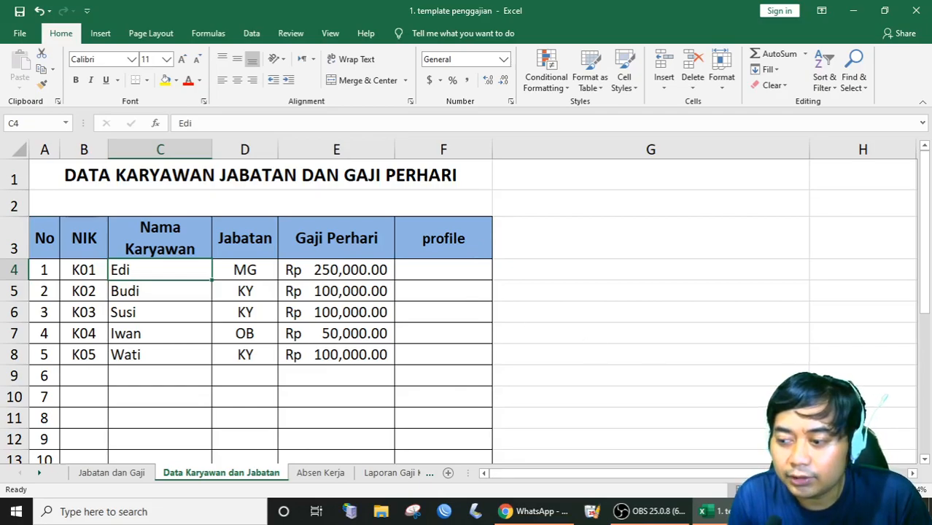
Review the first employee's NIK K01 and name Edi in cells B4 and C4.
{"action": "scroll", "coordinate": [718, 364], "scroll_direction": "up", "scroll_amount": 2}
{"action": "scroll", "coordinate": [713, 354], "scroll_direction": "up", "scroll_amount": 1}
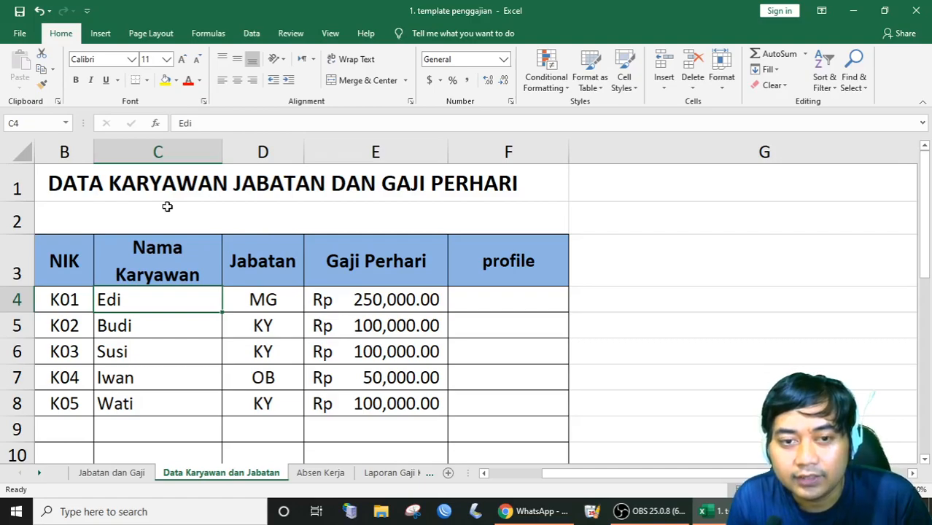
{"action": "left_click", "coordinate": [77, 299]}
{"action": "left_click", "coordinate": [115, 308]}
{"action": "left_click", "coordinate": [70, 302]}
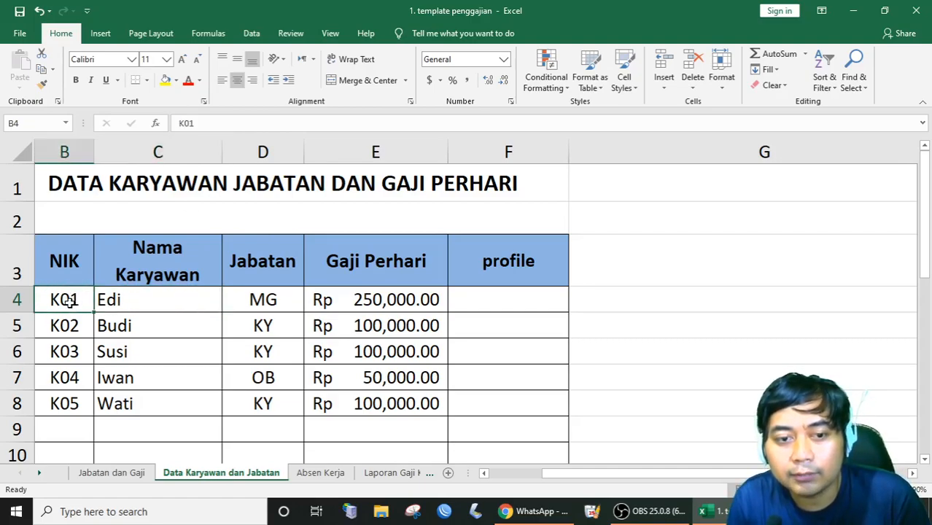
{"action": "left_click", "coordinate": [113, 299]}
{"action": "left_click", "coordinate": [74, 300]}
{"action": "left_click", "coordinate": [185, 295]}
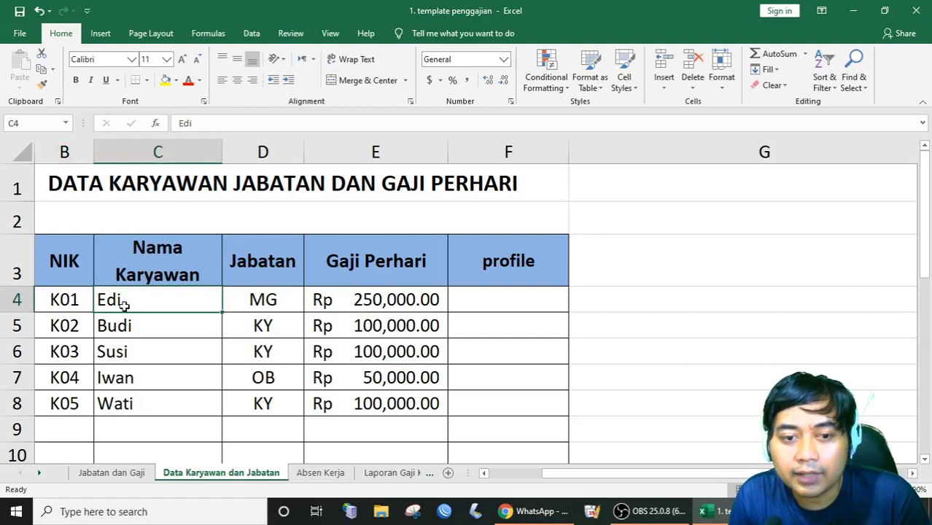
{"action": "left_click", "coordinate": [72, 303]}
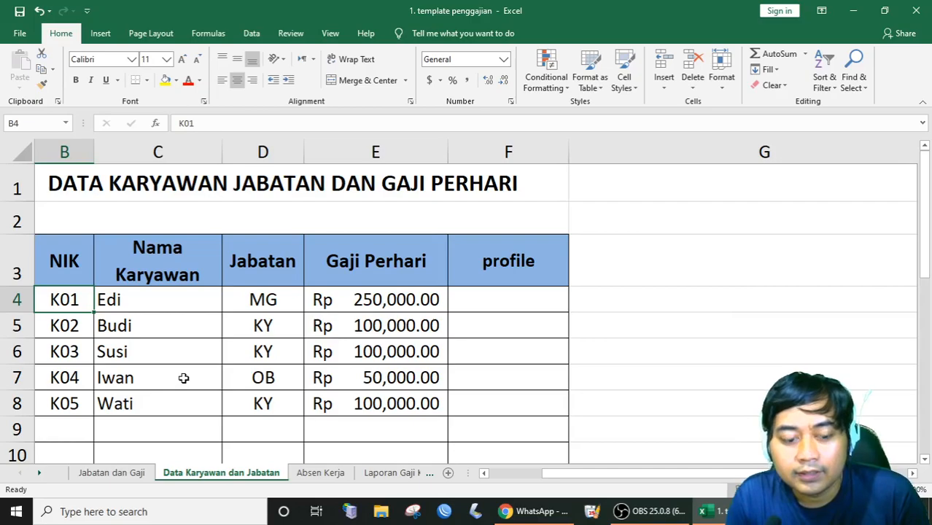
Check the second employee, Budi with NIK K02, then minimize the workbook.
{"action": "left_click", "coordinate": [121, 328]}
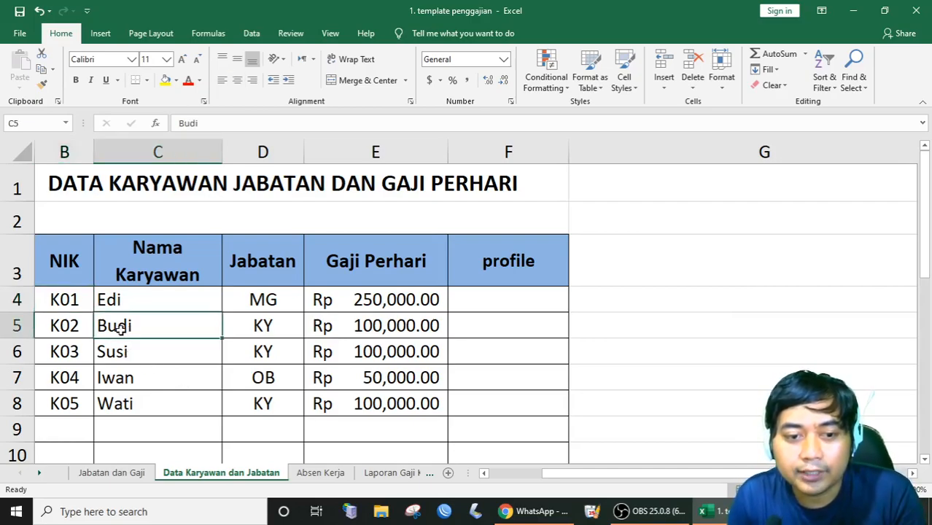
{"action": "left_click", "coordinate": [73, 326]}
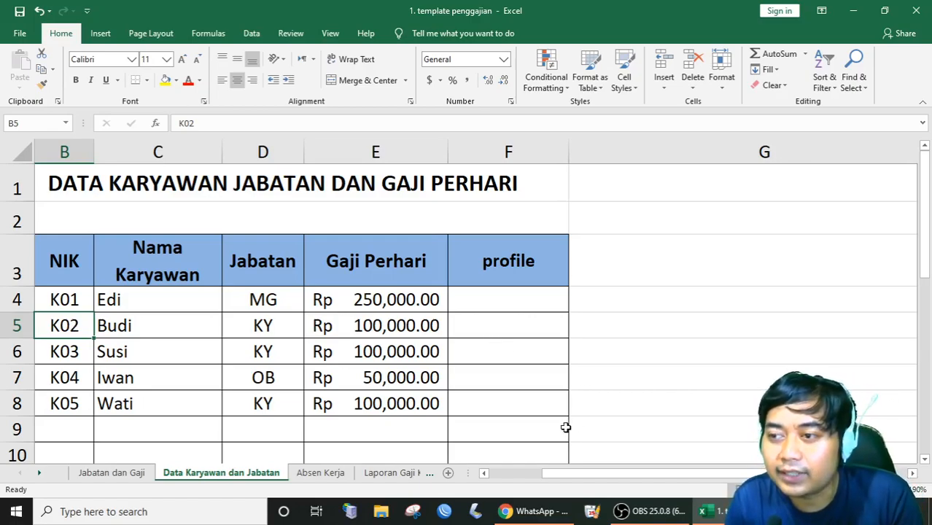
{"action": "left_click", "coordinate": [853, 11]}
Refresh the desktop twice from its context menu.
{"action": "right_click", "coordinate": [549, 173]}
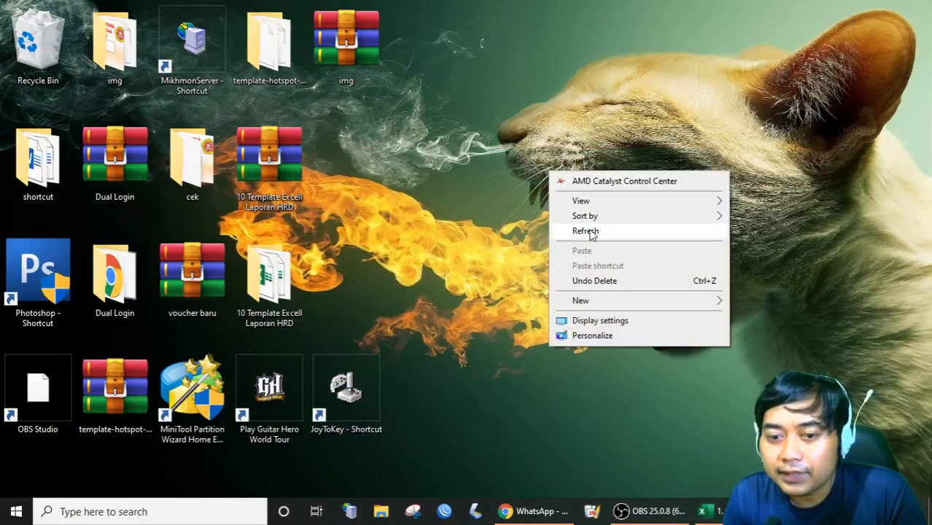
{"action": "left_click", "coordinate": [589, 232]}
{"action": "right_click", "coordinate": [534, 186]}
{"action": "left_click", "coordinate": [576, 247]}
Launch WinBox, connect to the router, and show the IP > Hotspot user profiles.
{"action": "left_click", "coordinate": [444, 511]}
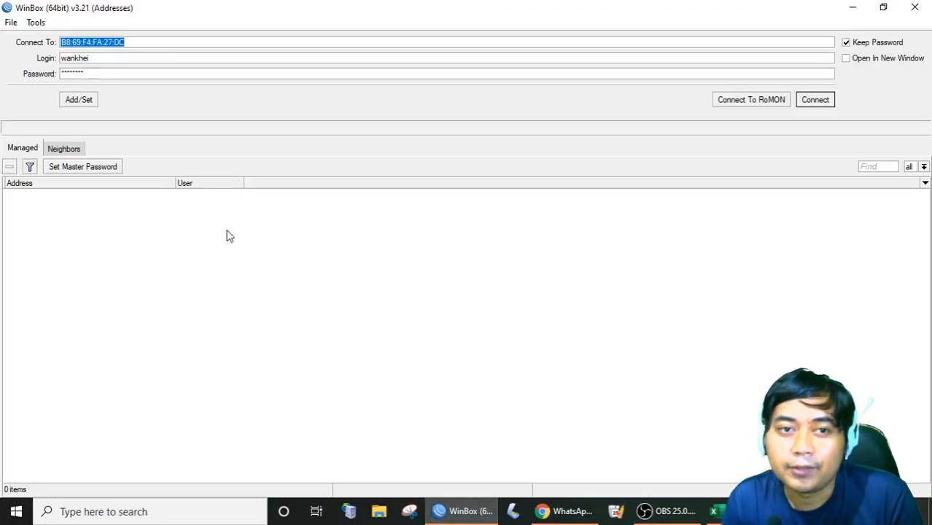
{"action": "left_click", "coordinate": [818, 102]}
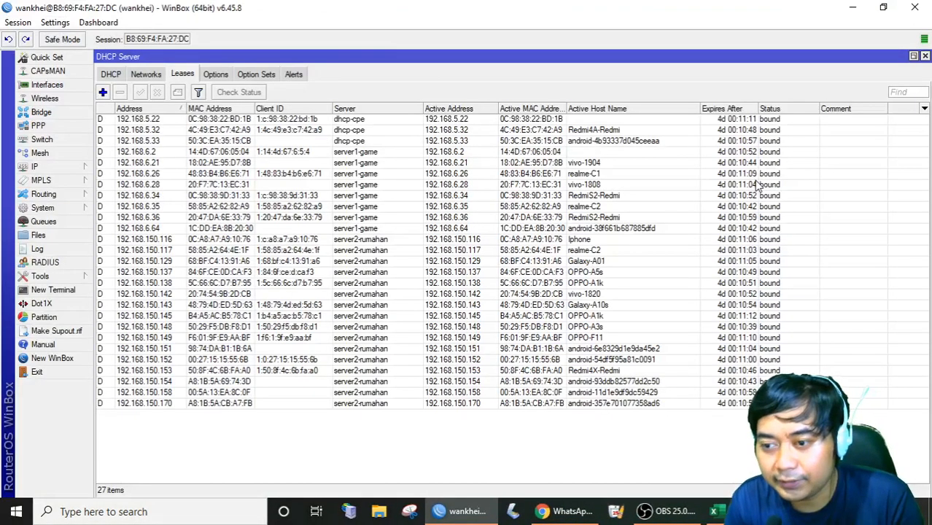
{"action": "left_click", "coordinate": [71, 168]}
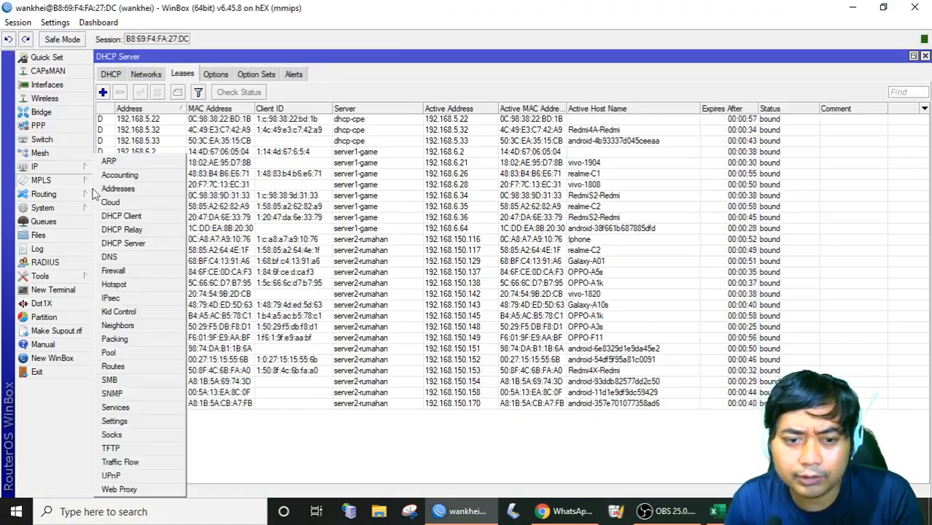
{"action": "left_click", "coordinate": [152, 285]}
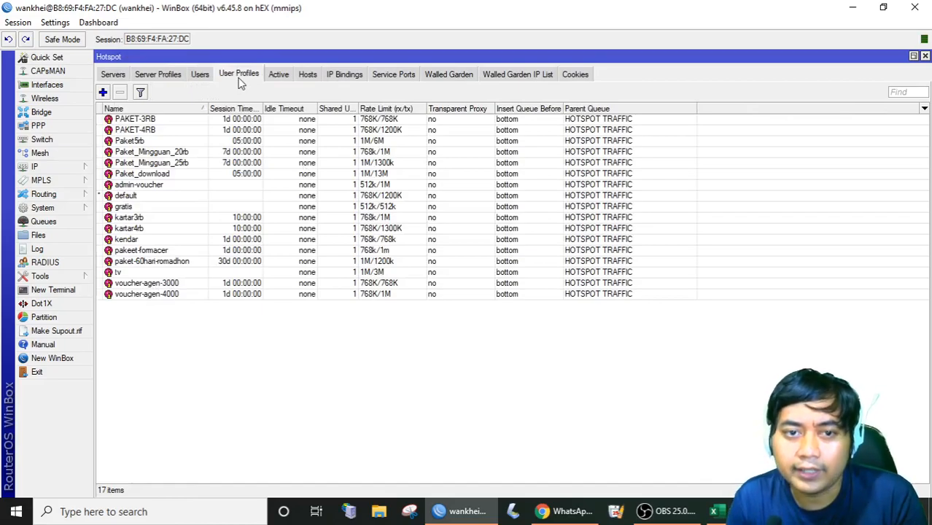
{"action": "left_click", "coordinate": [76, 167]}
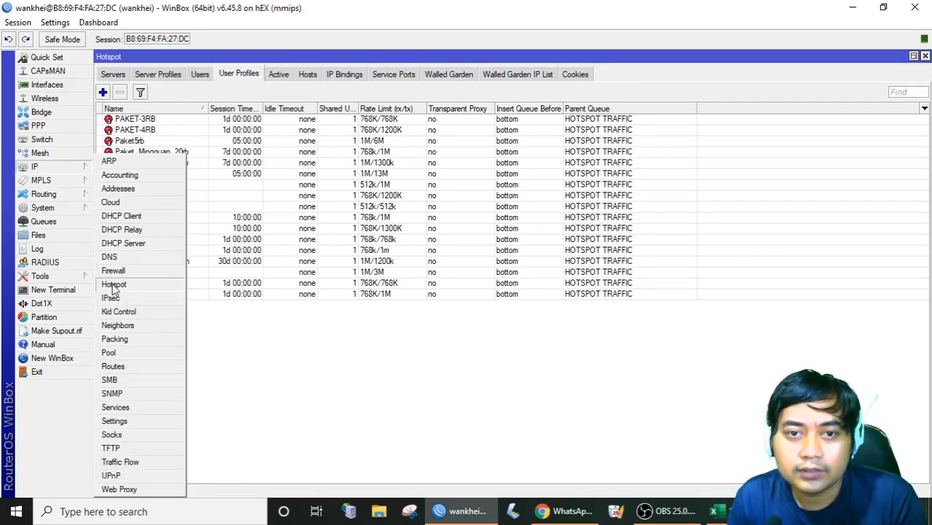
{"action": "left_click", "coordinate": [113, 285]}
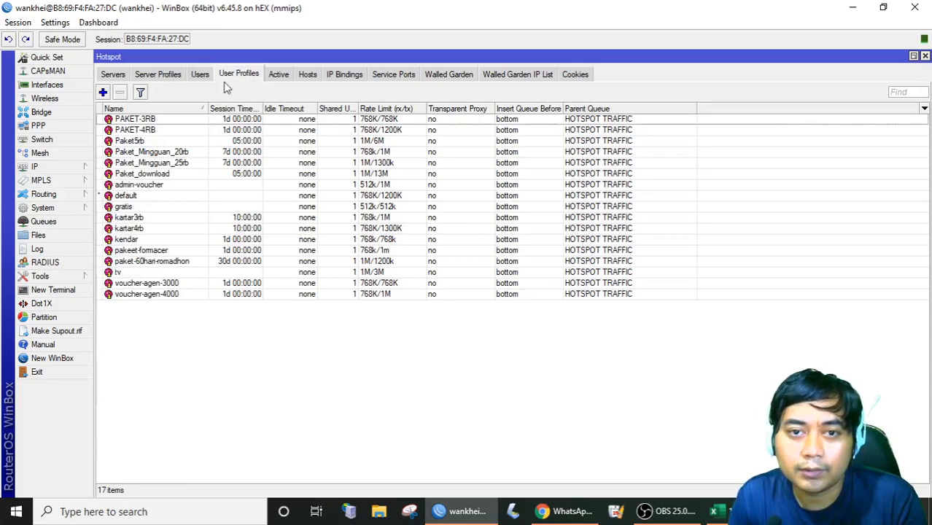
Create user profile KARYAWAN with rate limit 2M/2M and Transparent Proxy unchecked, then apply and save.
{"action": "left_click", "coordinate": [103, 92]}
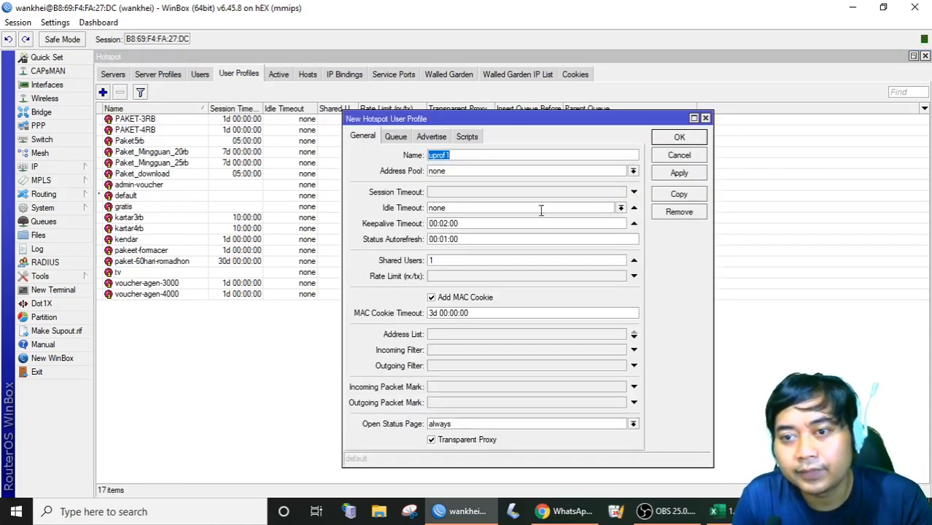
{"action": "key", "text": "Tab"}
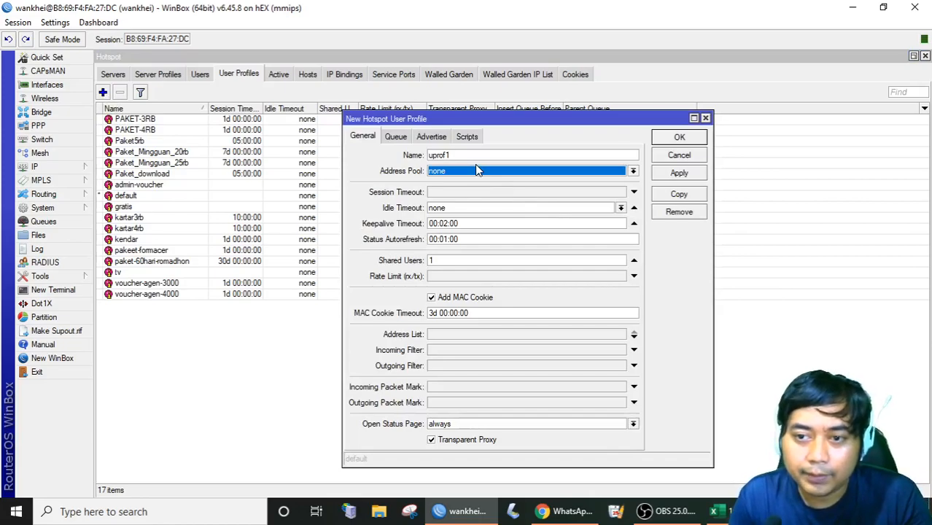
{"action": "left_click_drag", "start_coordinate": [485, 154], "coordinate": [412, 162]}
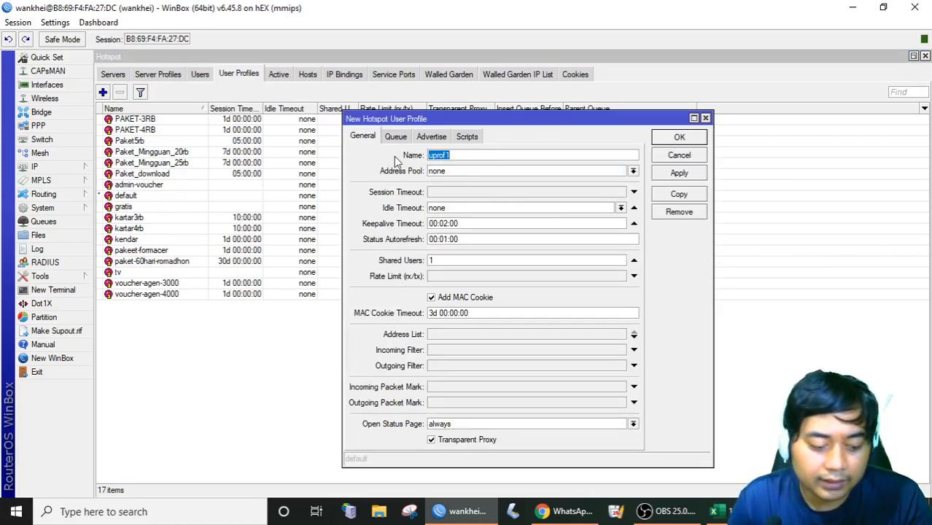
{"action": "type", "text": "KARYAWAN"}
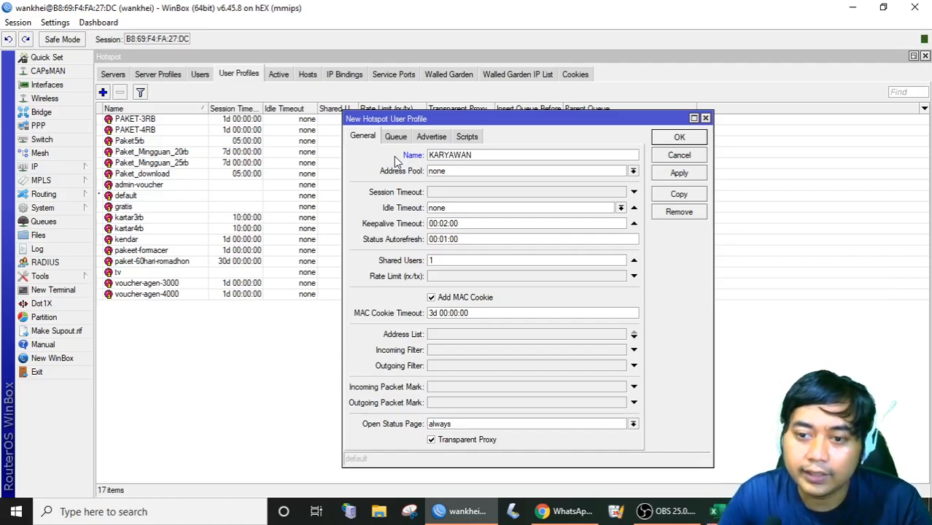
{"action": "left_click", "coordinate": [440, 277]}
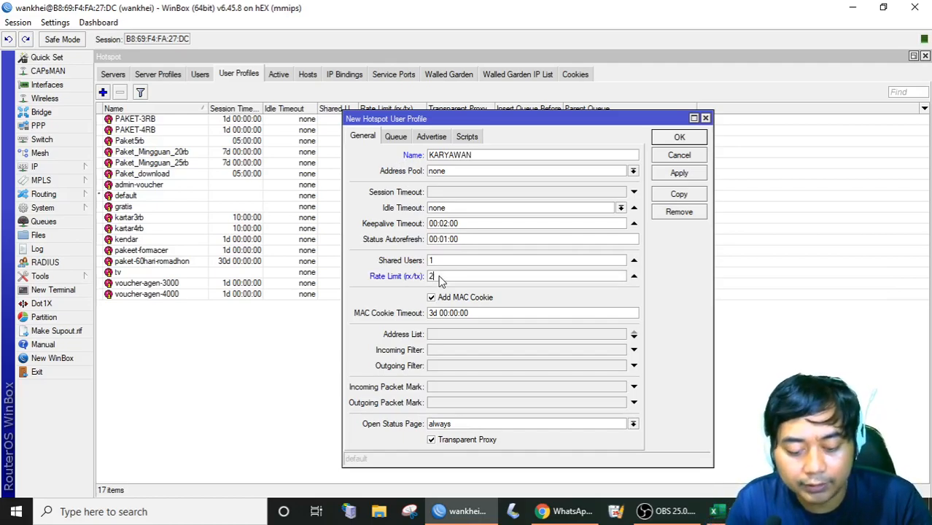
{"action": "type", "text": "2M/2"}
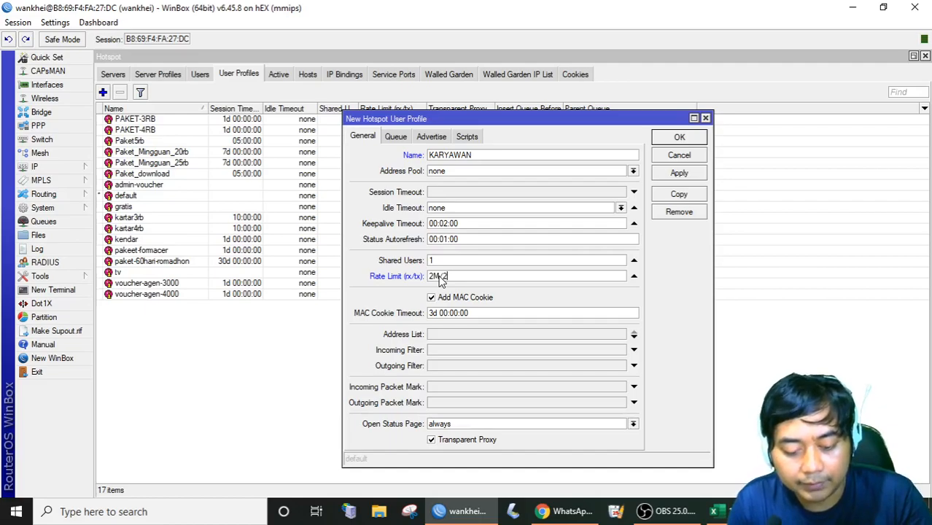
{"action": "type", "text": "M"}
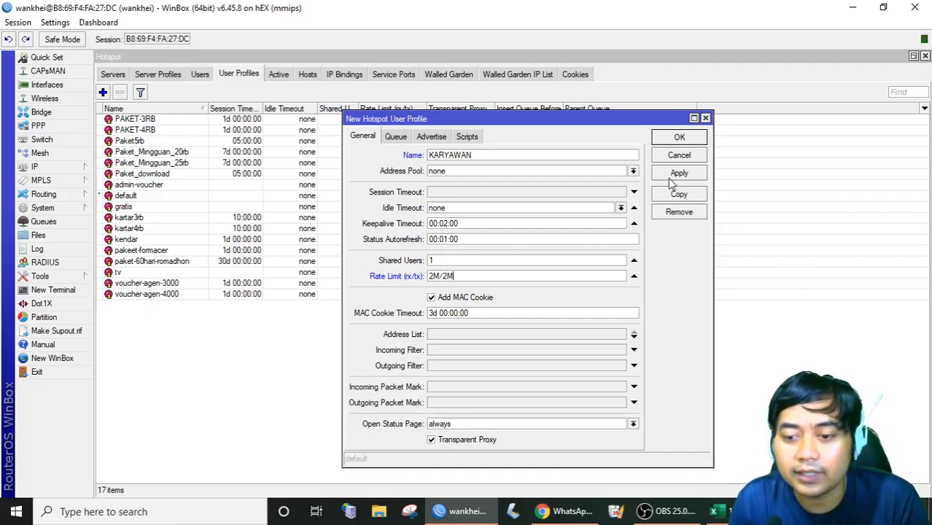
{"action": "left_click", "coordinate": [468, 442]}
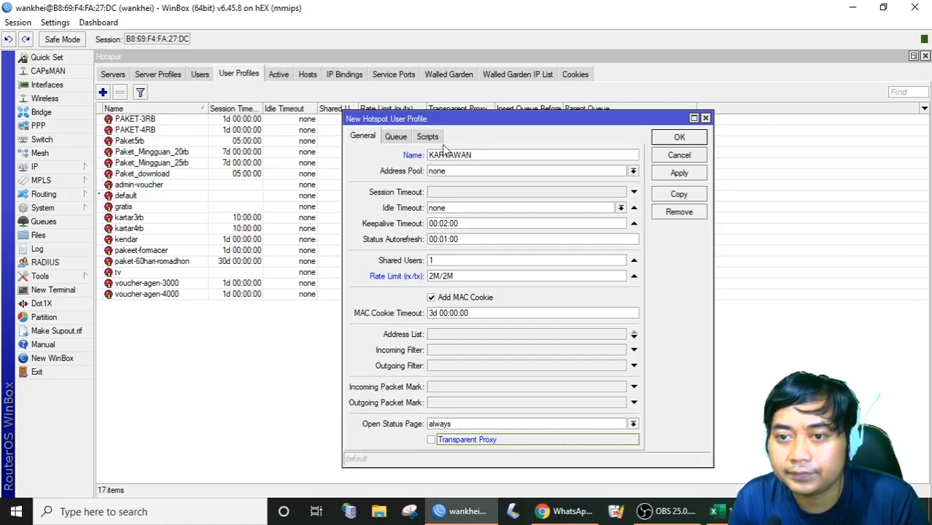
{"action": "left_click", "coordinate": [677, 174]}
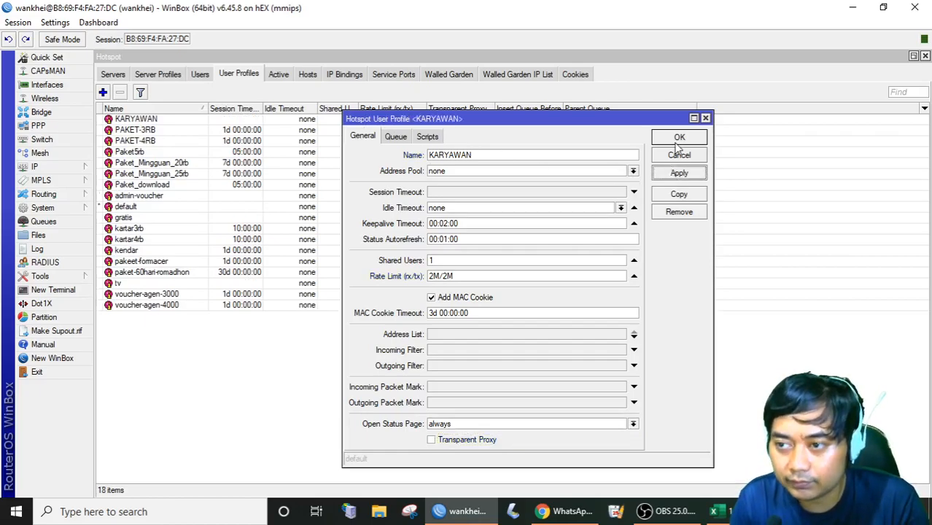
{"action": "left_click", "coordinate": [677, 139]}
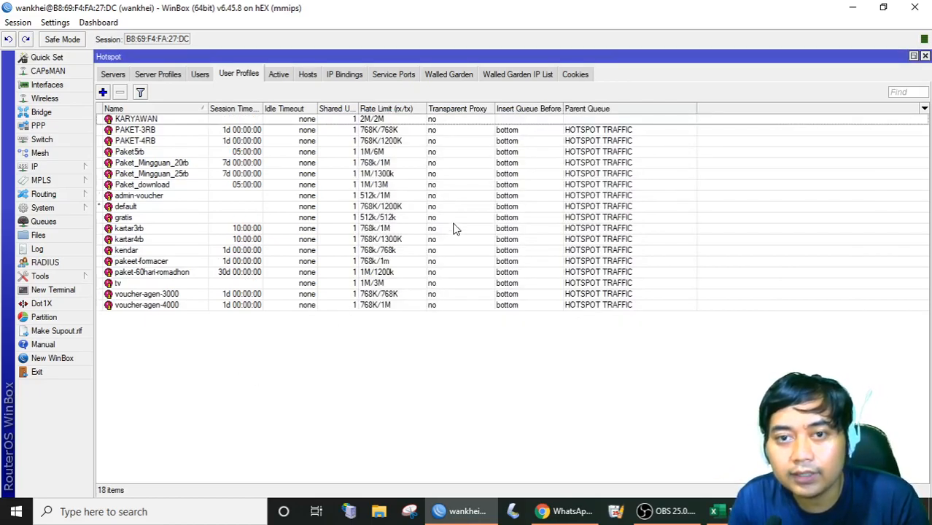
{"action": "left_click", "coordinate": [200, 76]}
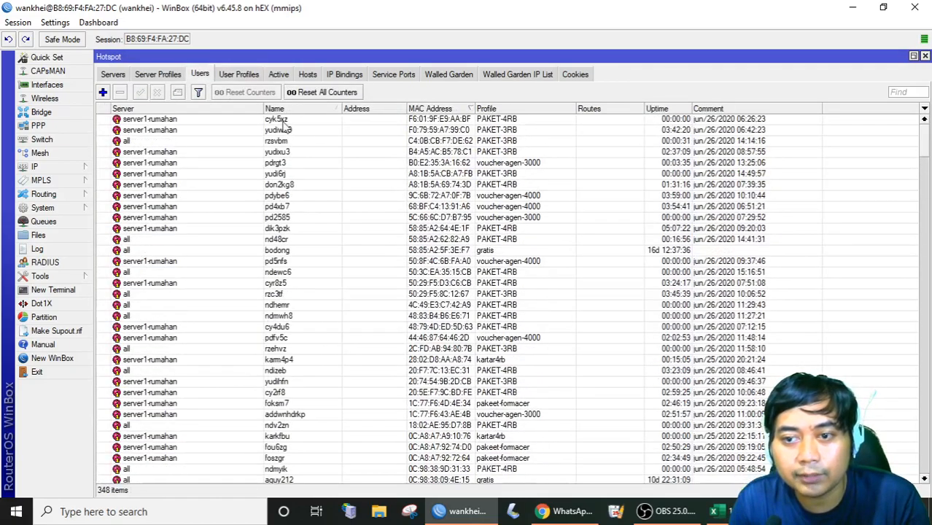
{"action": "left_click", "coordinate": [103, 92]}
{"action": "left_click_drag", "start_coordinate": [470, 234], "coordinate": [431, 234]}
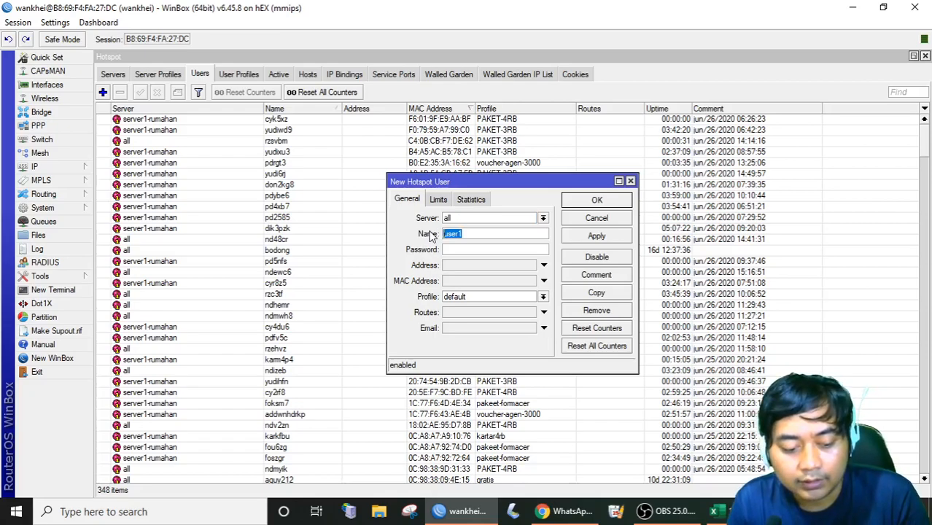
{"action": "type", "text": "AKU"}
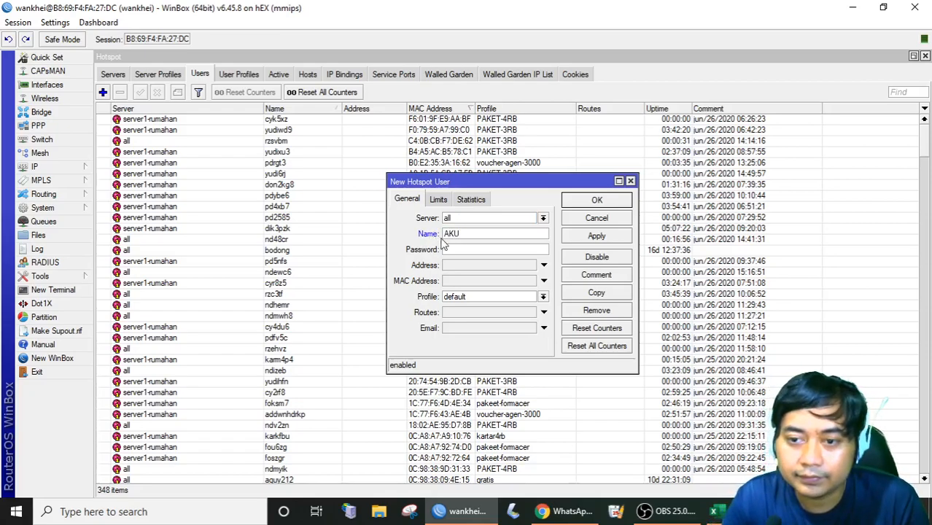
{"action": "left_click_drag", "start_coordinate": [461, 234], "coordinate": [430, 229]}
{"action": "key", "text": "BackSpace"}
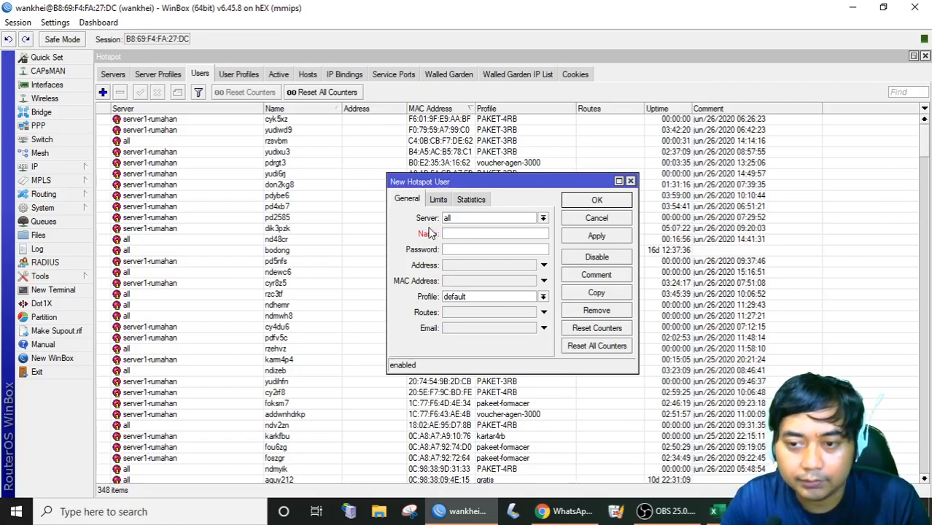
{"action": "type", "text": "123"}
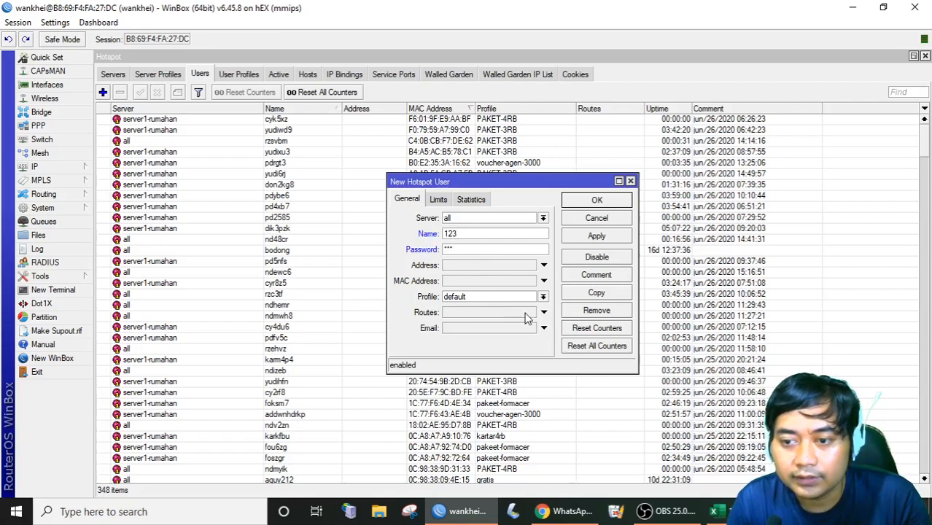
Assign the KARYAWAN profile to the new user and save it.
{"action": "left_click", "coordinate": [480, 296]}
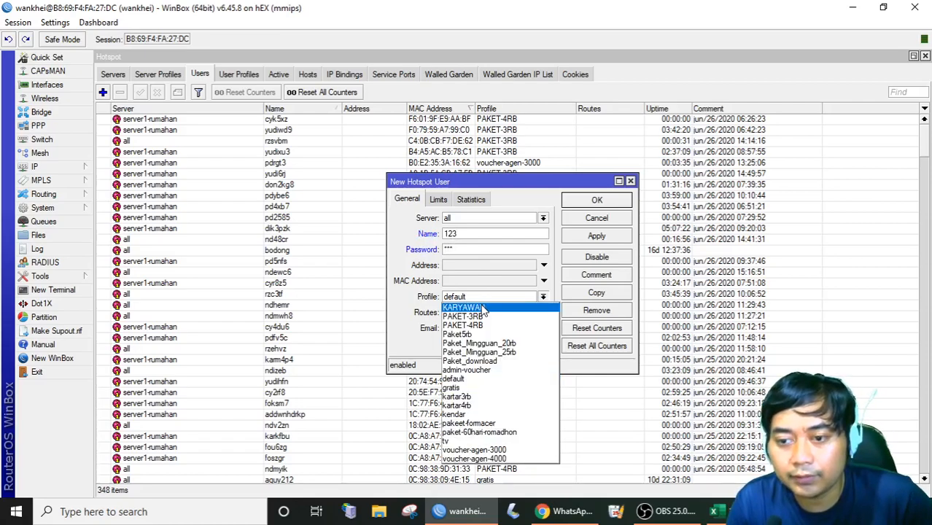
{"action": "left_click", "coordinate": [483, 308]}
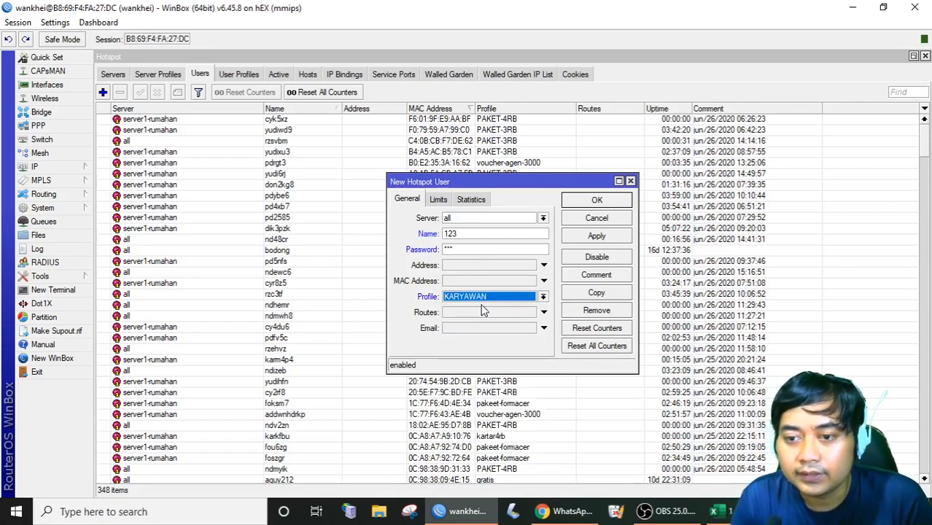
{"action": "left_click", "coordinate": [596, 235]}
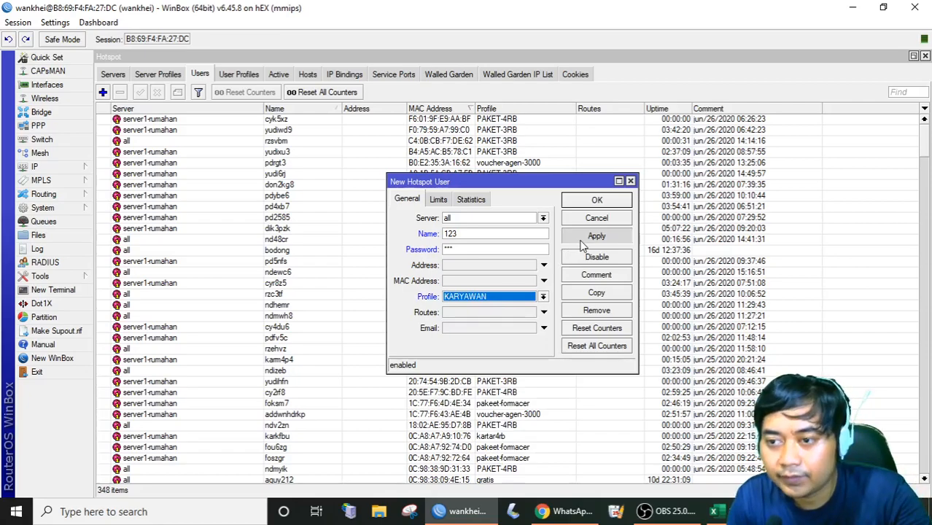
{"action": "left_click", "coordinate": [598, 201]}
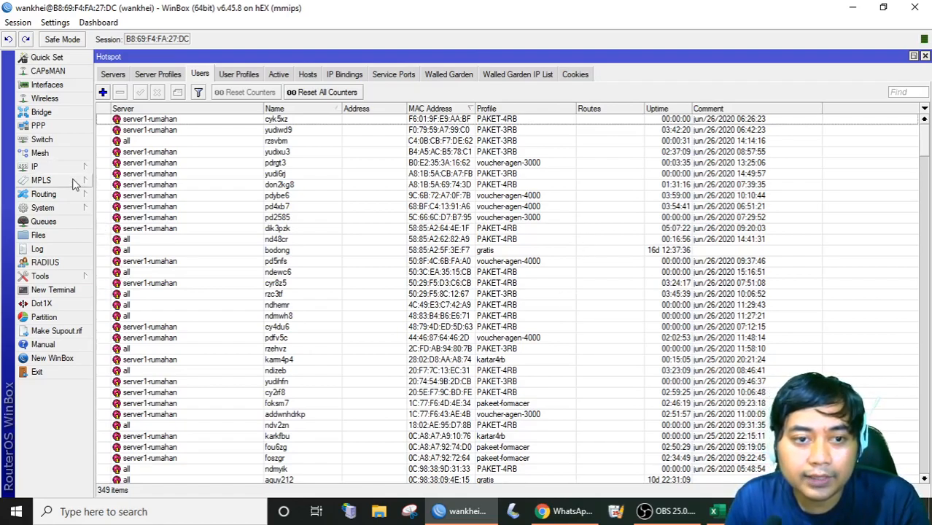
Show the active hotspot sessions and pick out the new user's session on server2-cpe.
{"action": "left_click", "coordinate": [278, 74]}
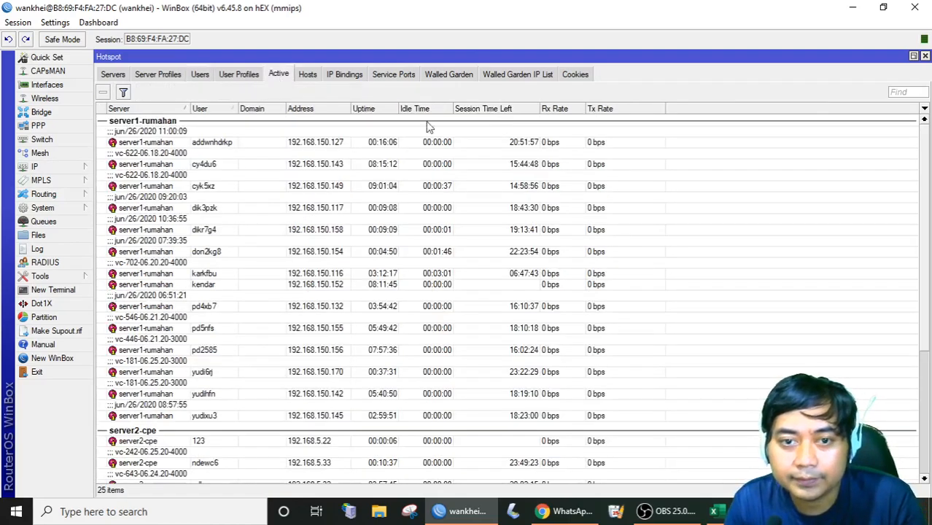
{"action": "scroll", "coordinate": [336, 227], "scroll_direction": "down", "scroll_amount": 5}
{"action": "left_click", "coordinate": [221, 361]}
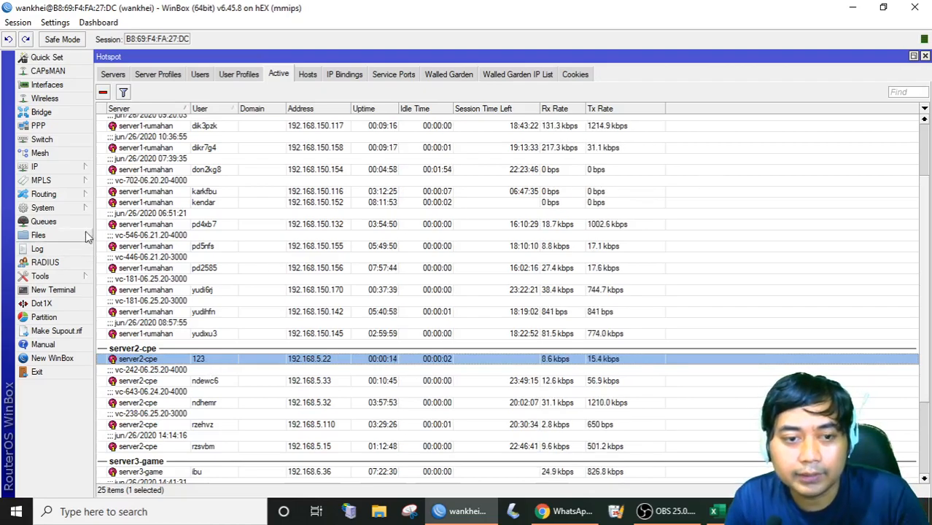
{"action": "left_click", "coordinate": [83, 292]}
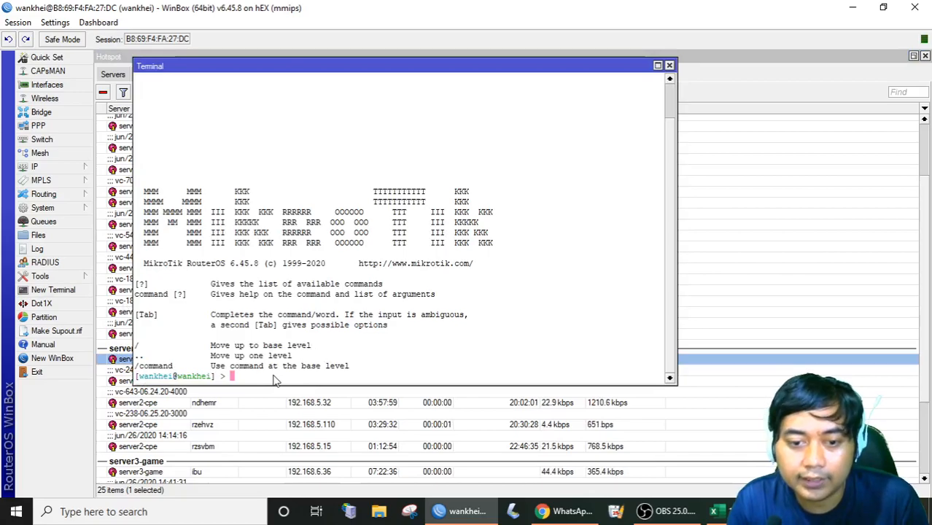
In the terminal, enter the ip hotspot user level and run export to list all users.
{"action": "type", "text": "ip"}
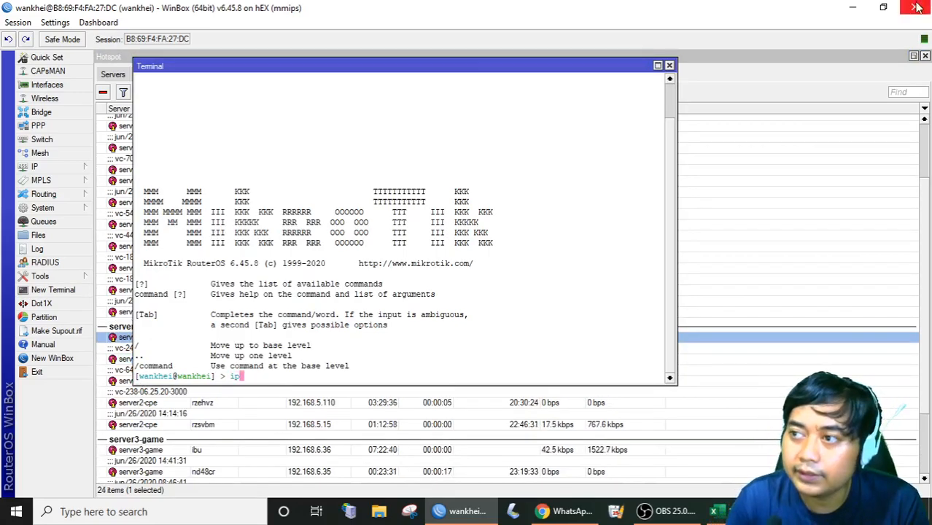
{"action": "left_click", "coordinate": [883, 7]}
{"action": "left_click_drag", "start_coordinate": [386, 13], "coordinate": [490, 48]}
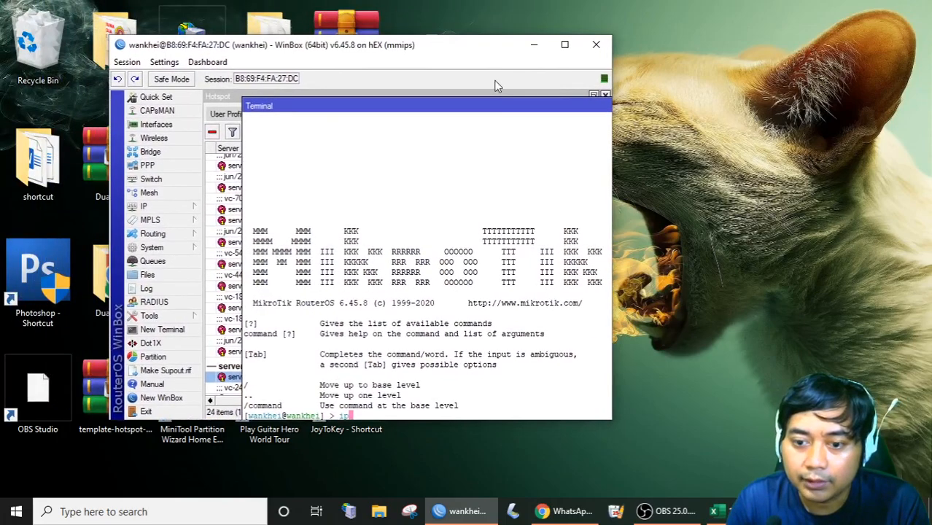
{"action": "left_click", "coordinate": [565, 46]}
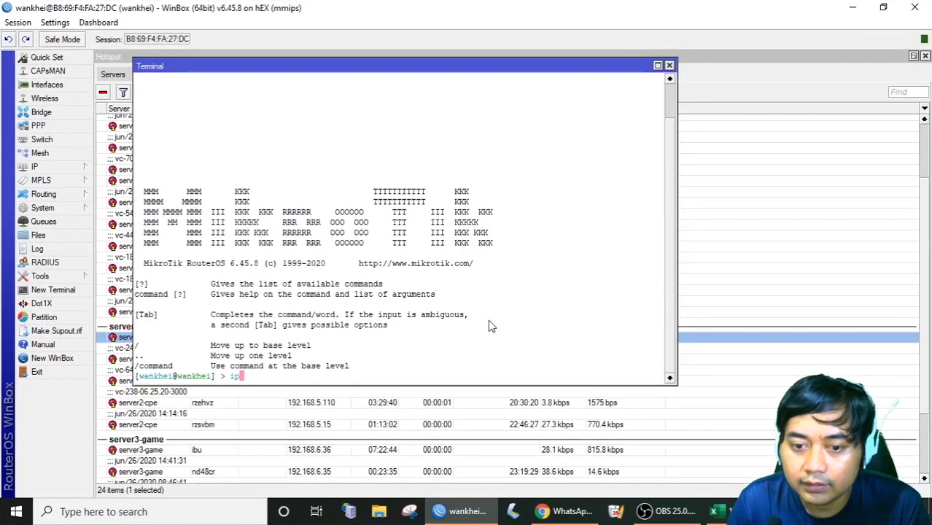
{"action": "type", "text": "hot"}
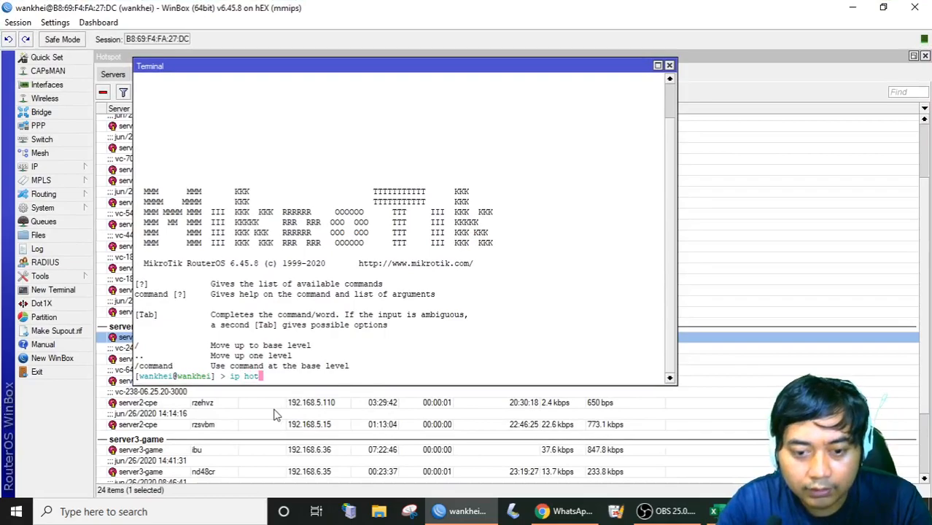
{"action": "type", "text": "spot "}
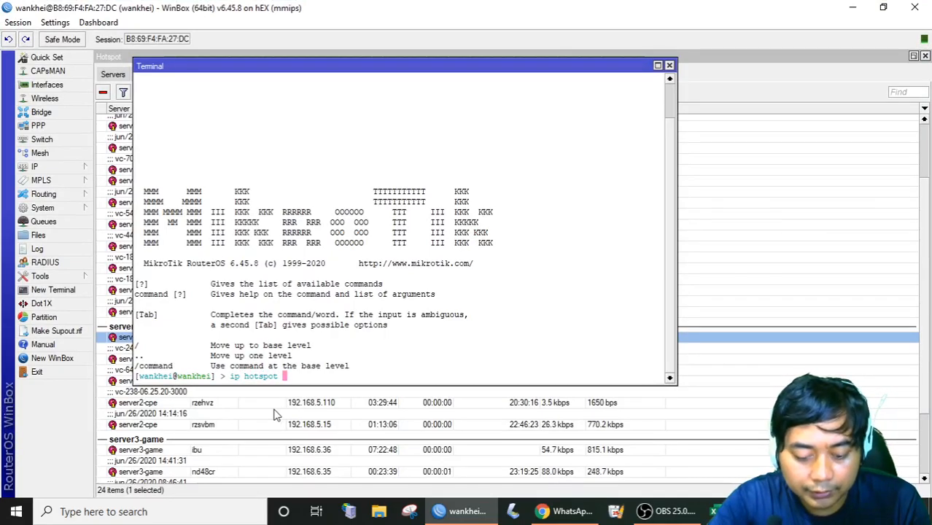
{"action": "type", "text": "user"}
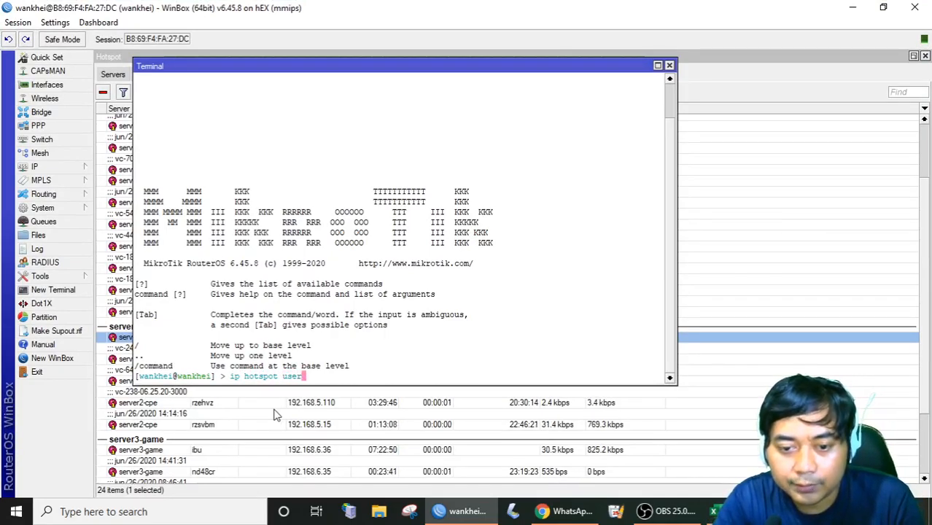
{"action": "key", "text": "Return"}
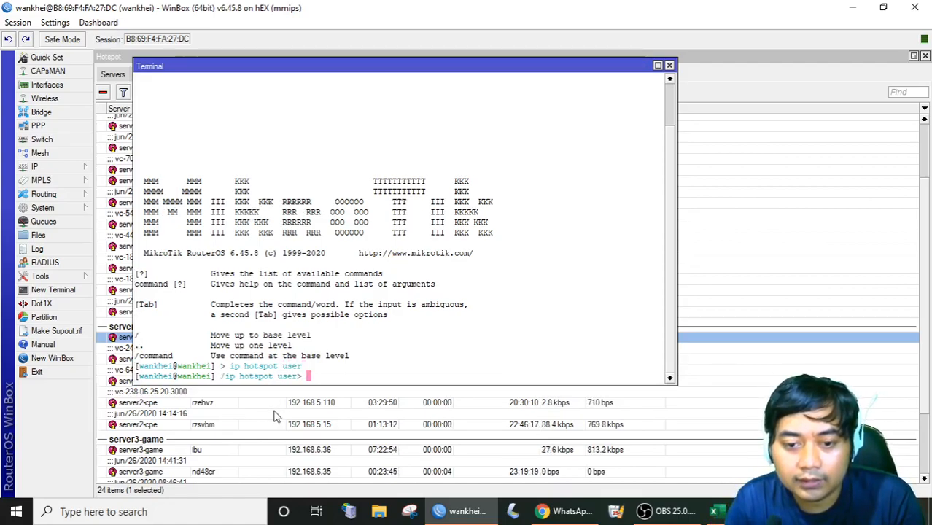
{"action": "type", "text": "e"}
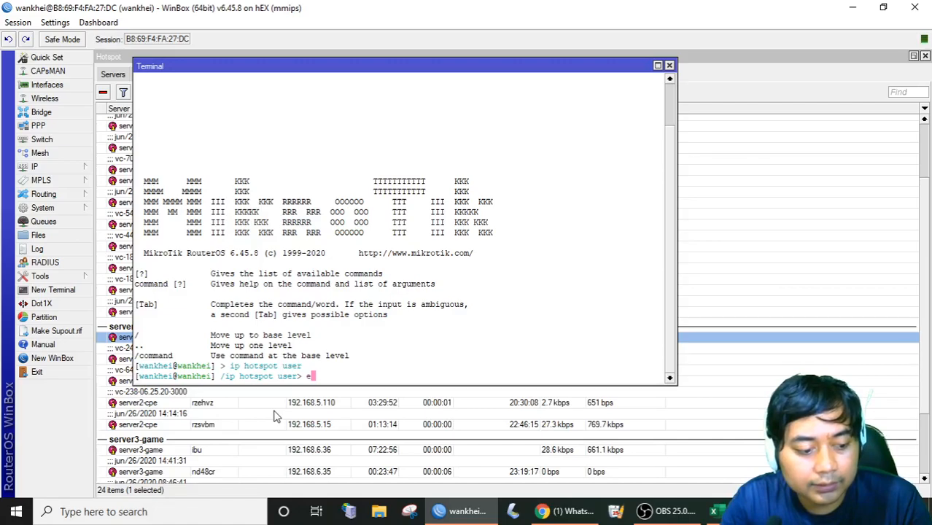
{"action": "type", "text": "xport"}
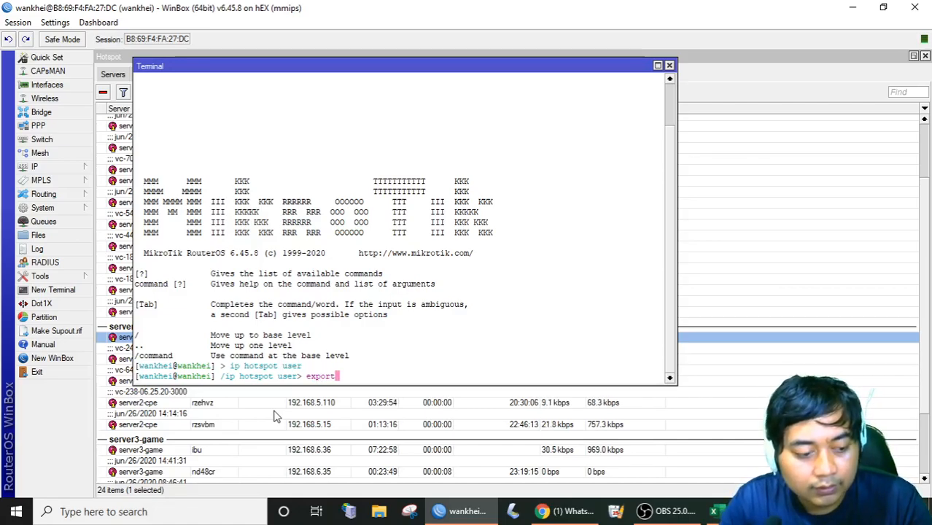
{"action": "key", "text": "BackSpace"}
{"action": "key", "text": "BackSpace"}
{"action": "key", "text": "BackSpace"}
{"action": "key", "text": "BackSpace"}
{"action": "key", "text": "BackSpace"}
{"action": "key", "text": "BackSpace"}
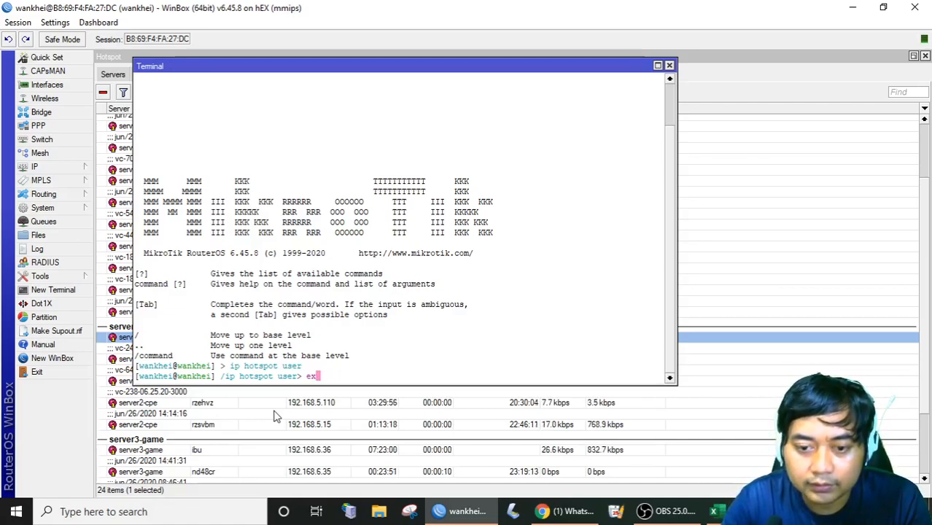
{"action": "type", "text": "export"}
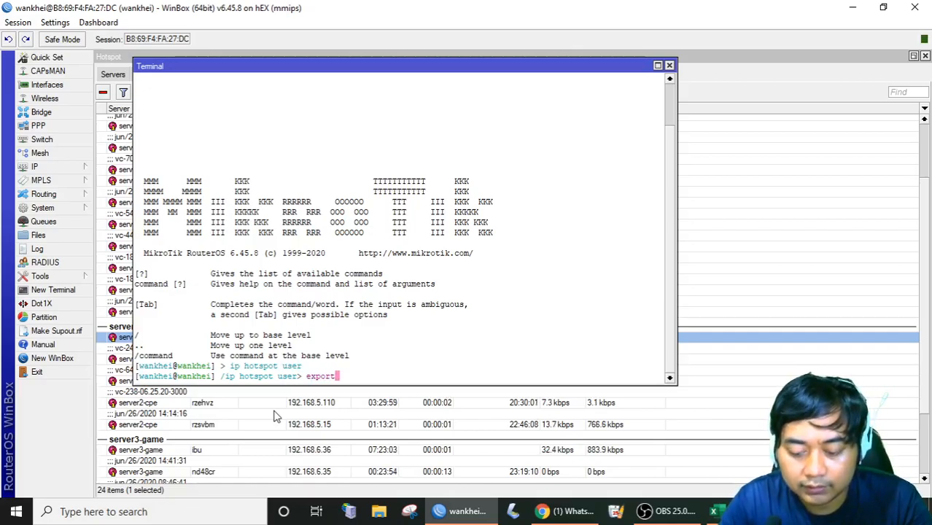
{"action": "key", "text": "Return"}
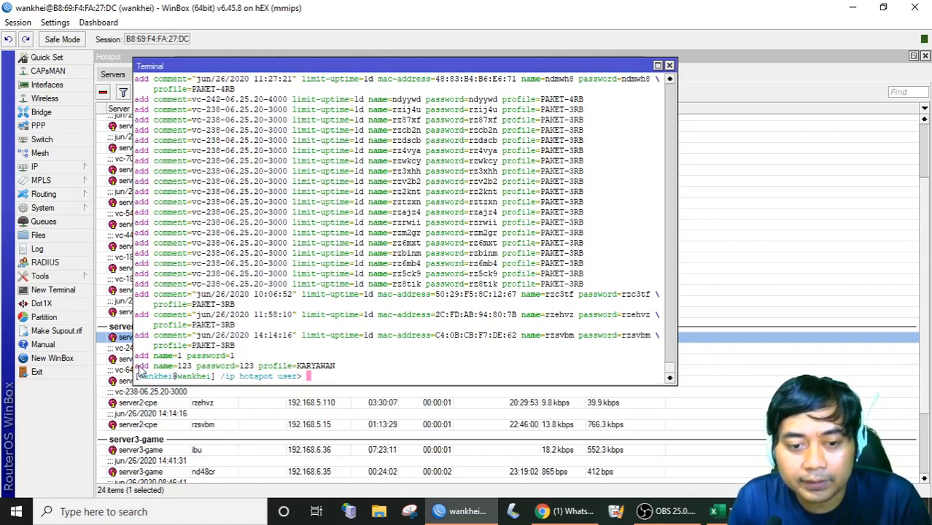
Copy the KARYAWAN user's add command line, then close the terminal and WinBox.
{"action": "left_click_drag", "start_coordinate": [136, 368], "coordinate": [339, 374]}
{"action": "right_click", "coordinate": [332, 366]}
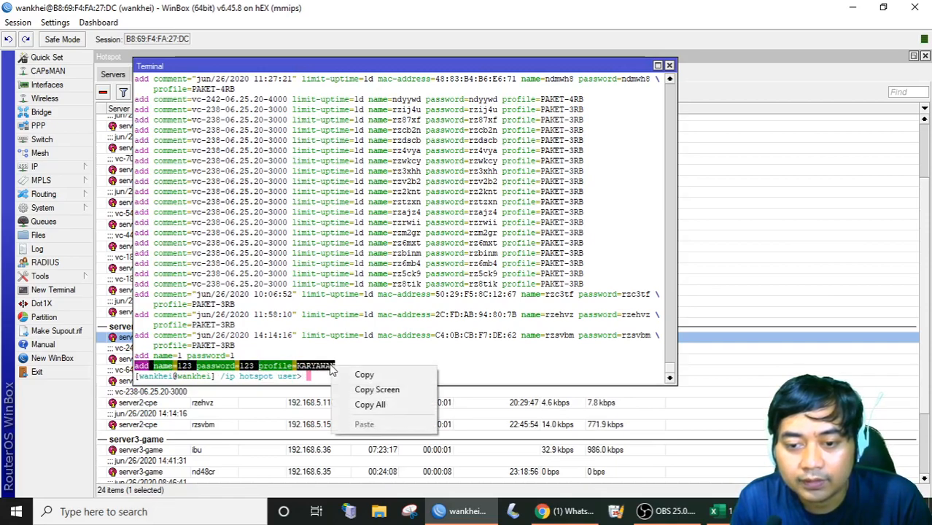
{"action": "left_click", "coordinate": [359, 374]}
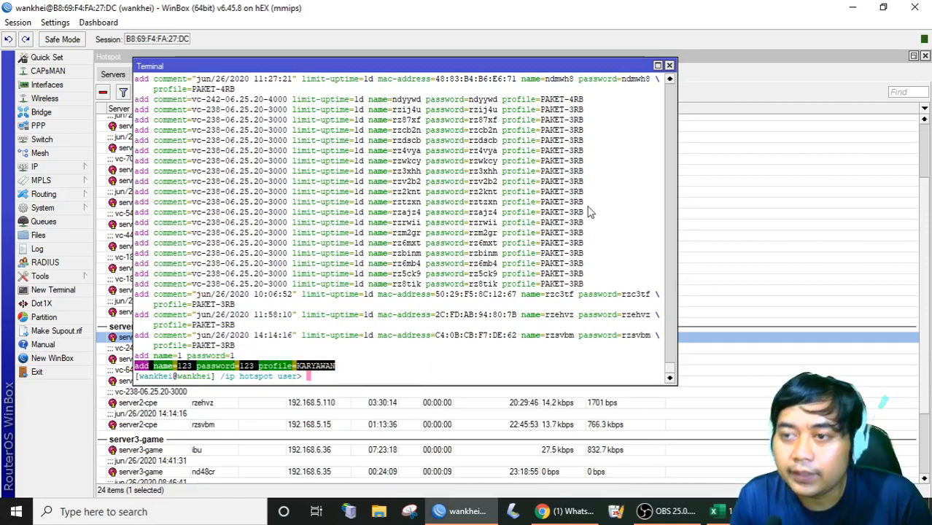
{"action": "left_click", "coordinate": [669, 65]}
{"action": "left_click", "coordinate": [928, 7]}
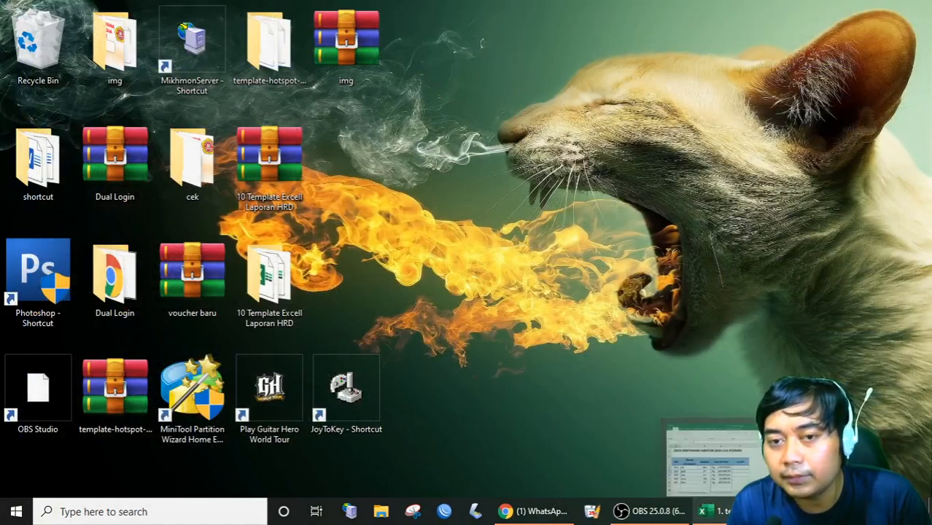
Bring the '1. template penggajian' workbook back to the front.
{"action": "left_click", "coordinate": [702, 511]}
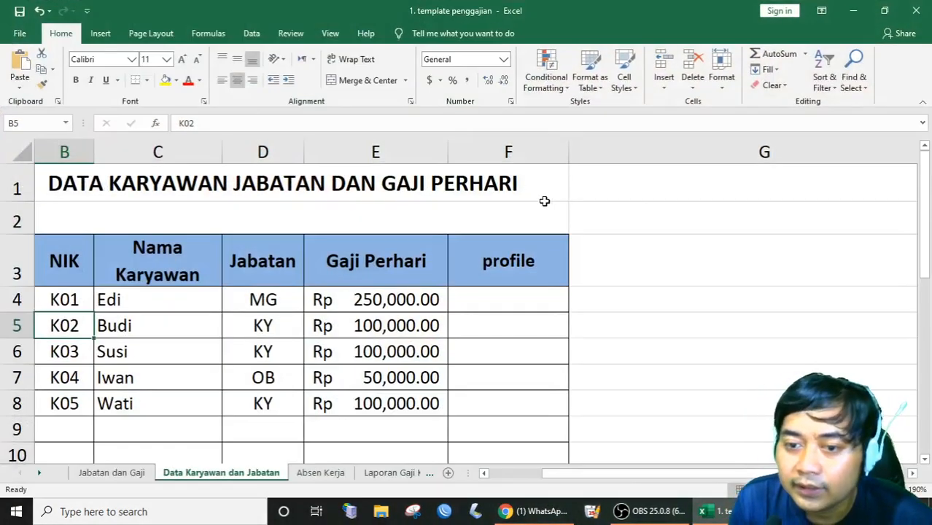
{"action": "scroll", "coordinate": [316, 200], "scroll_direction": "down", "scroll_amount": 1}
{"action": "scroll", "coordinate": [317, 225], "scroll_direction": "up", "scroll_amount": 1}
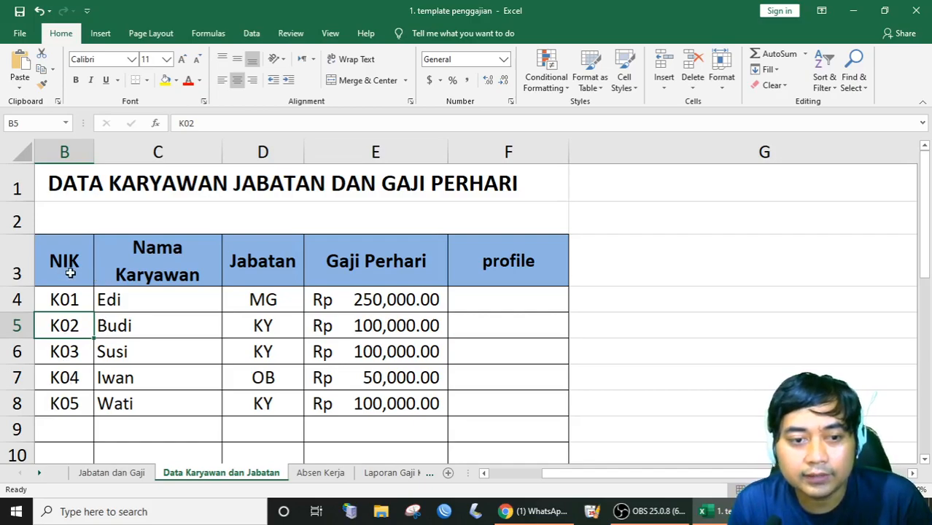
Point out the first employee's NIK K01 and name in B4 and C4, then select empty cell G4.
{"action": "left_click", "coordinate": [63, 301]}
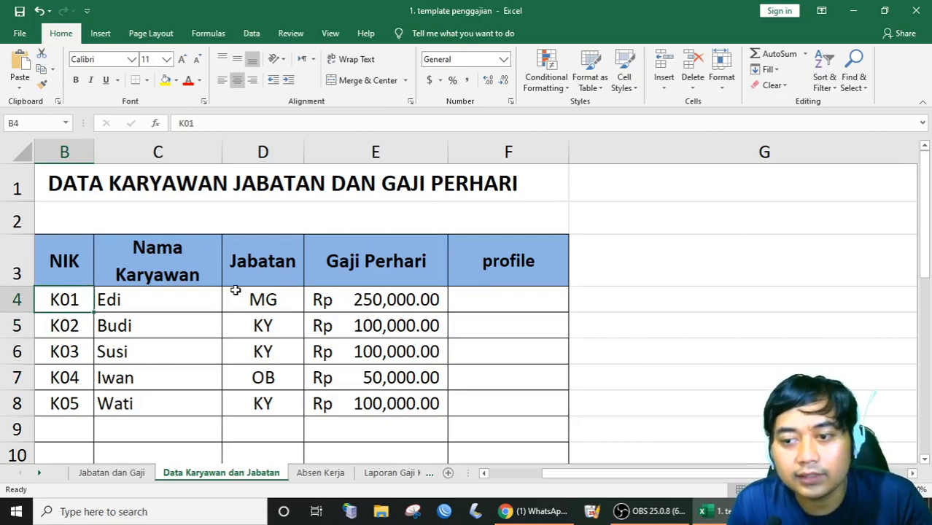
{"action": "left_click", "coordinate": [104, 299]}
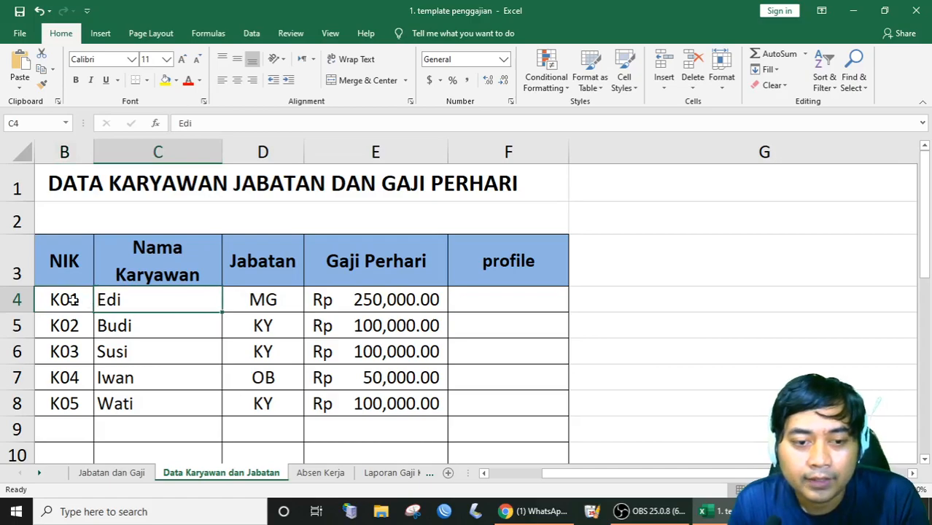
{"action": "left_click", "coordinate": [74, 299]}
{"action": "left_click", "coordinate": [132, 301]}
{"action": "left_click", "coordinate": [78, 300]}
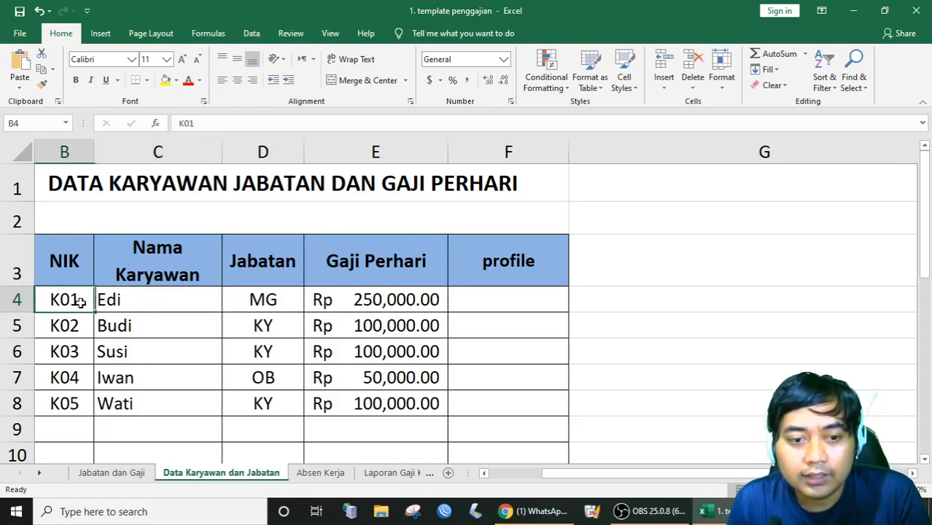
{"action": "left_click", "coordinate": [126, 299]}
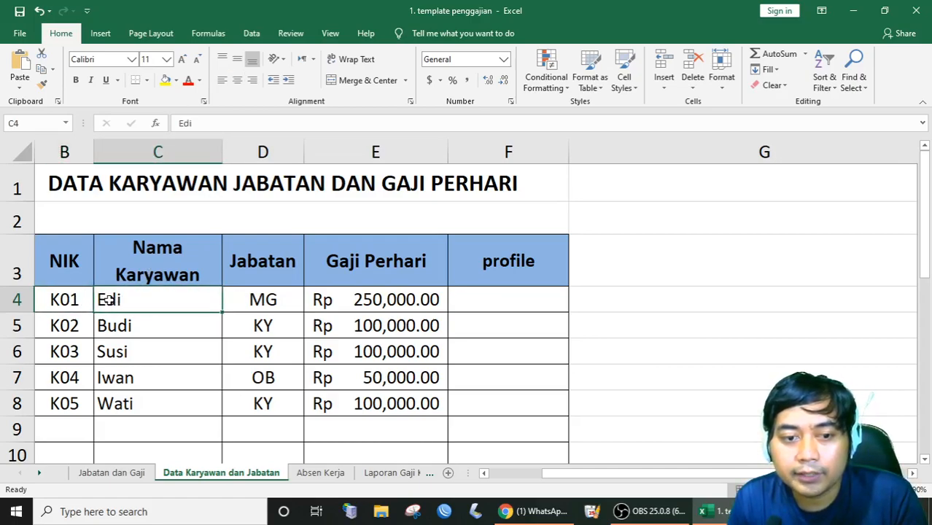
{"action": "left_click", "coordinate": [61, 302]}
{"action": "left_click", "coordinate": [129, 297]}
{"action": "left_click", "coordinate": [78, 300]}
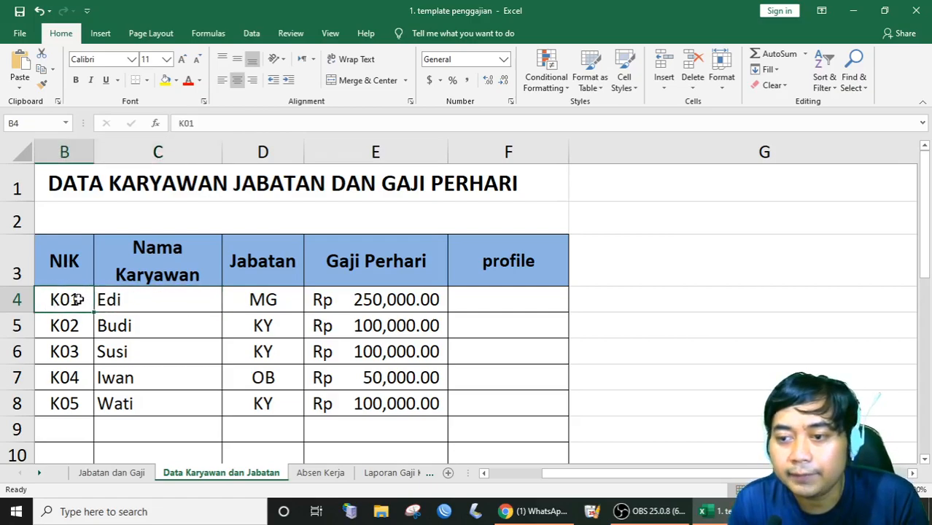
{"action": "left_click", "coordinate": [611, 302]}
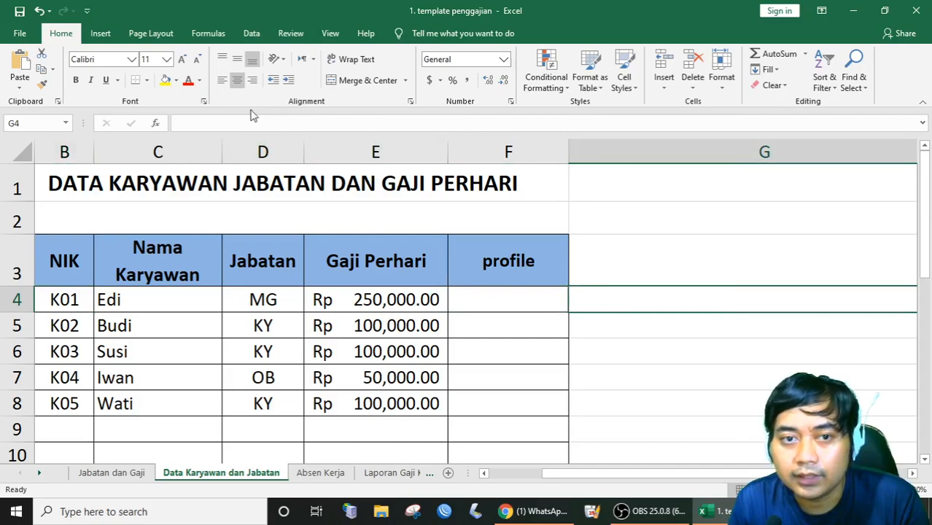
{"action": "right_click", "coordinate": [607, 299]}
{"action": "key", "text": "Escape"}
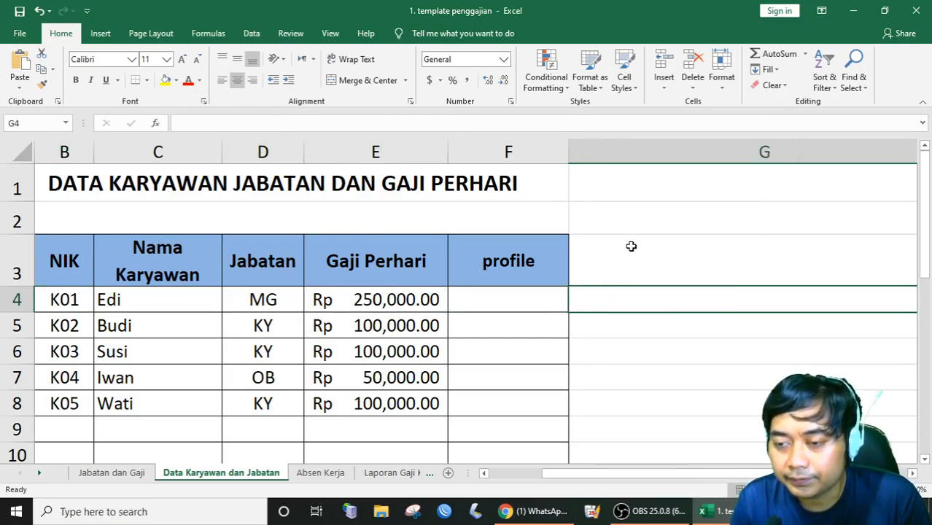
{"action": "key", "text": "ctrl+v"}
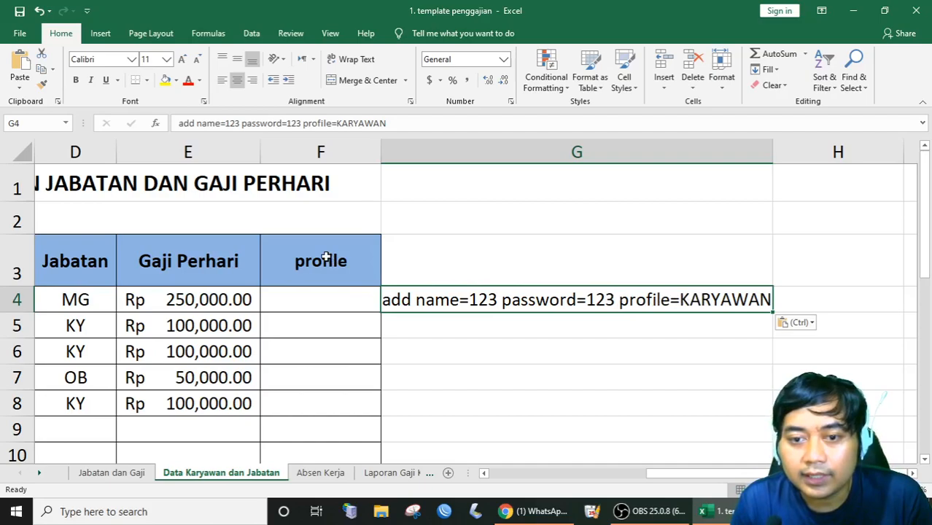
{"action": "left_click_drag", "start_coordinate": [393, 127], "coordinate": [342, 124]}
{"action": "right_click", "coordinate": [340, 124]}
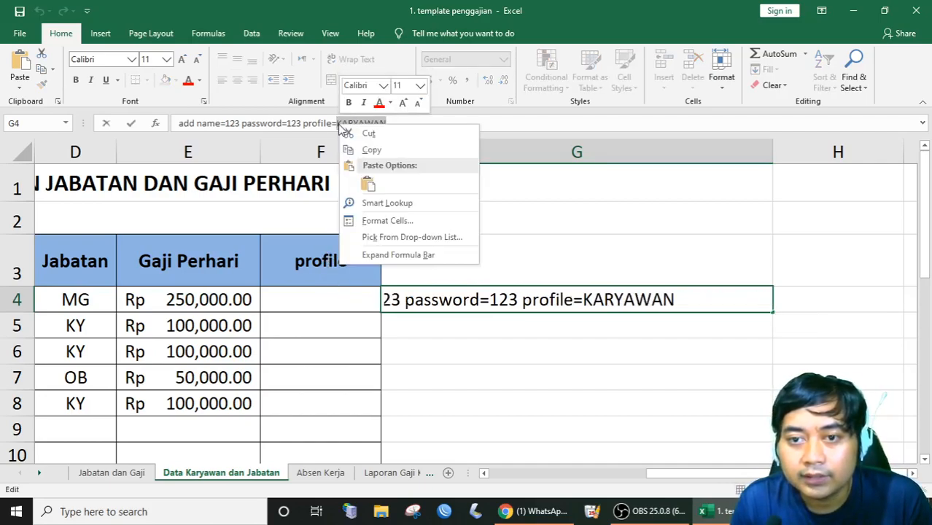
{"action": "left_click", "coordinate": [358, 149]}
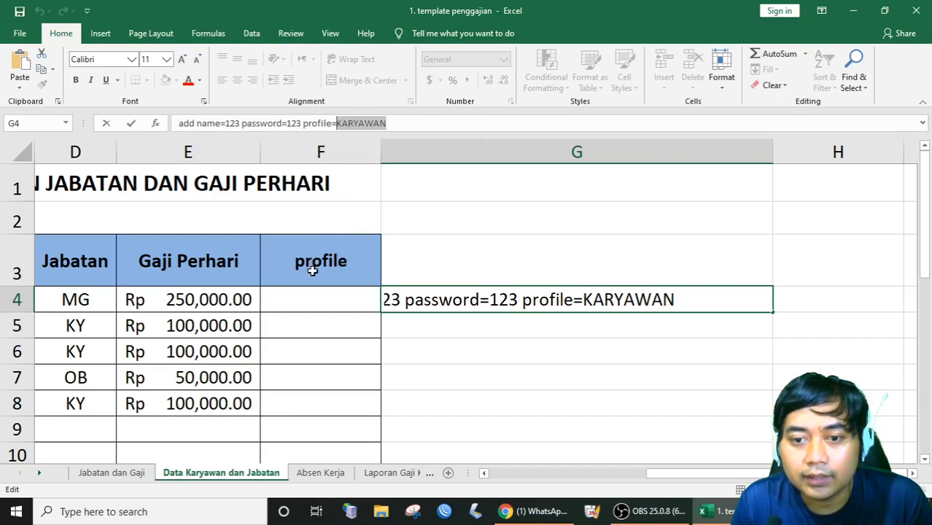
{"action": "left_click", "coordinate": [299, 298]}
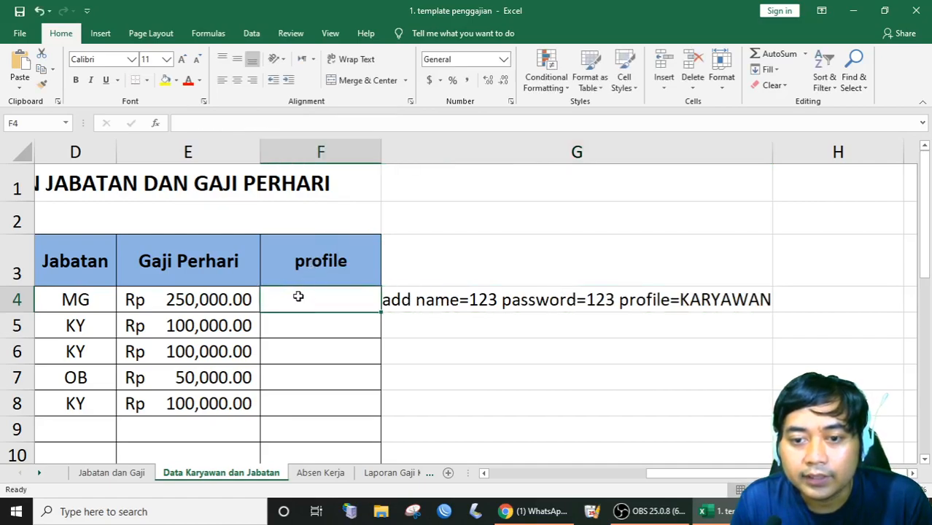
Paste KARYAWAN into F4 and fill it down to F8.
{"action": "left_click", "coordinate": [417, 261]}
{"action": "left_click", "coordinate": [323, 309]}
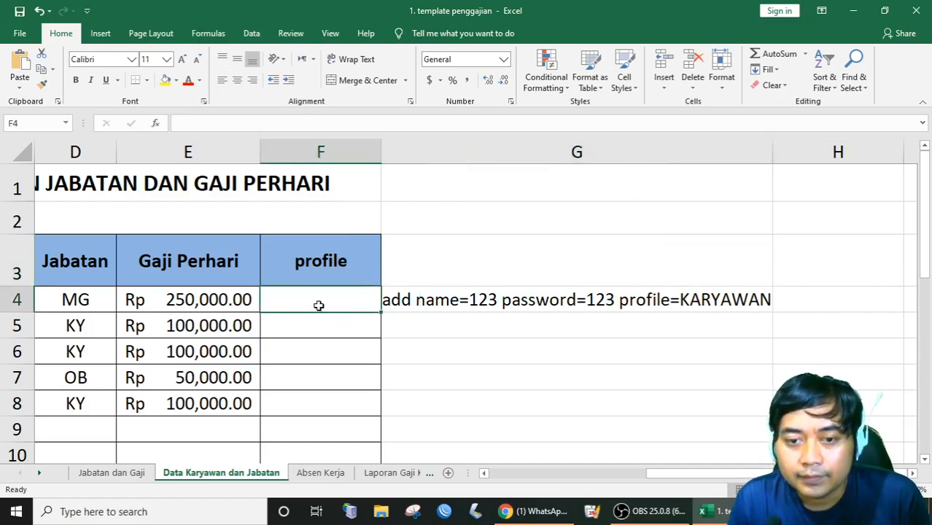
{"action": "right_click", "coordinate": [294, 298]}
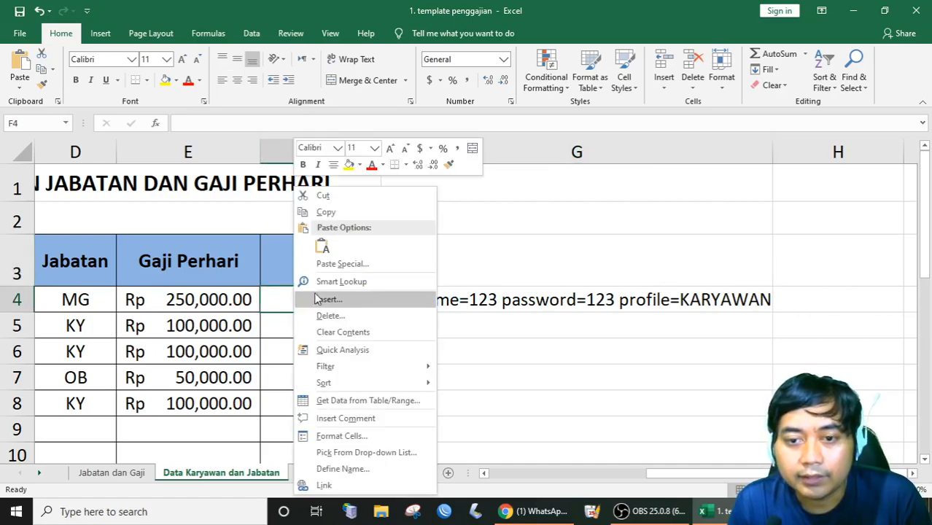
{"action": "left_click", "coordinate": [322, 248]}
{"action": "left_click_drag", "start_coordinate": [380, 312], "coordinate": [377, 410]}
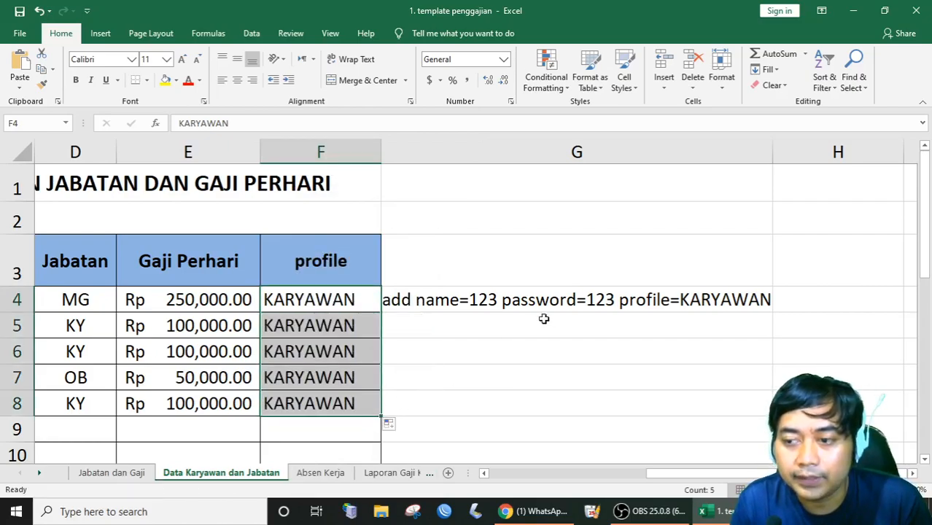
Select the full add command text of G4 in the formula bar.
{"action": "left_click", "coordinate": [464, 302]}
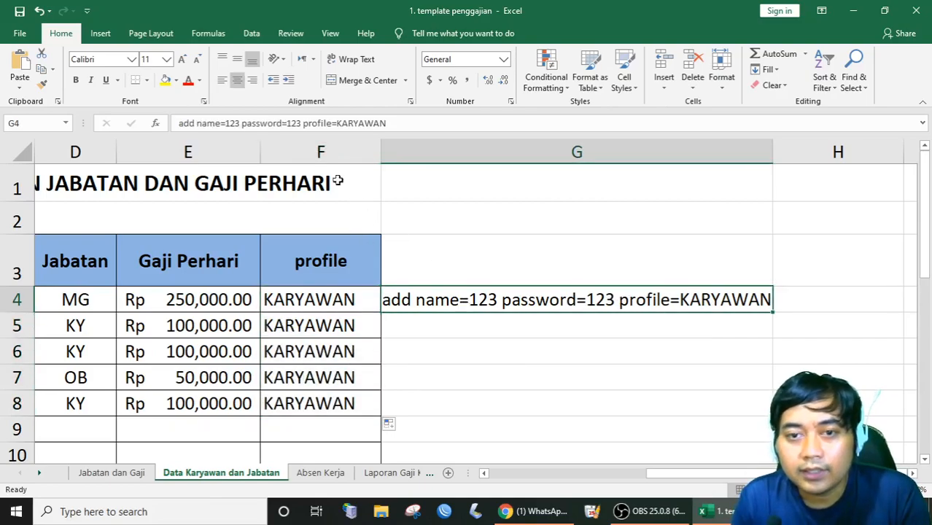
{"action": "left_click", "coordinate": [184, 123]}
{"action": "left_click_drag", "start_coordinate": [399, 124], "coordinate": [176, 125]}
Rewrite G4 as a =" formula with "&& placeholders after name=, password= and profile=.
{"action": "left_click", "coordinate": [177, 123]}
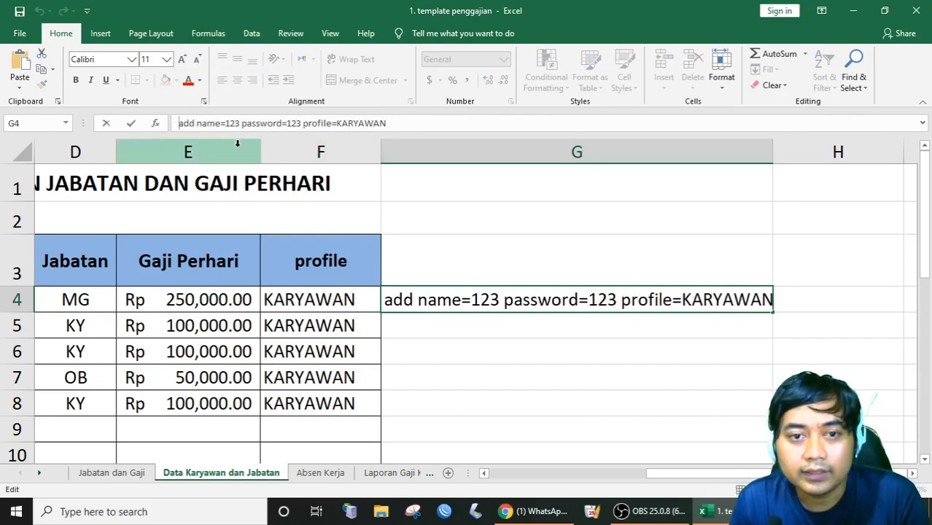
{"action": "type", "text": "="}
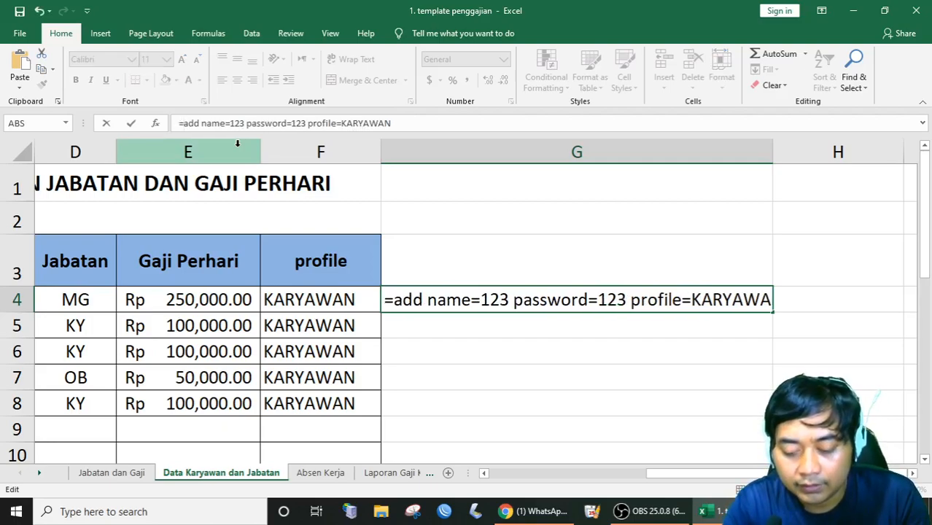
{"action": "type", "text": "\""}
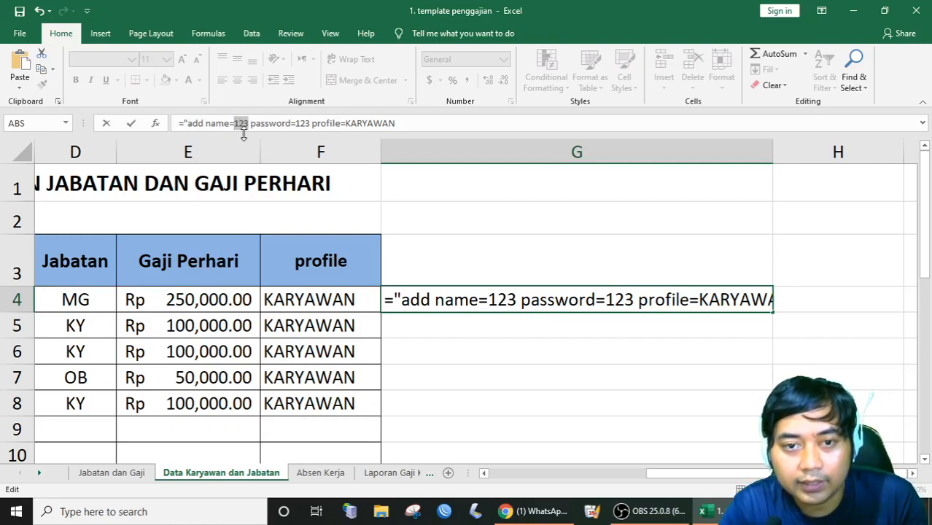
{"action": "type", "text": "\""}
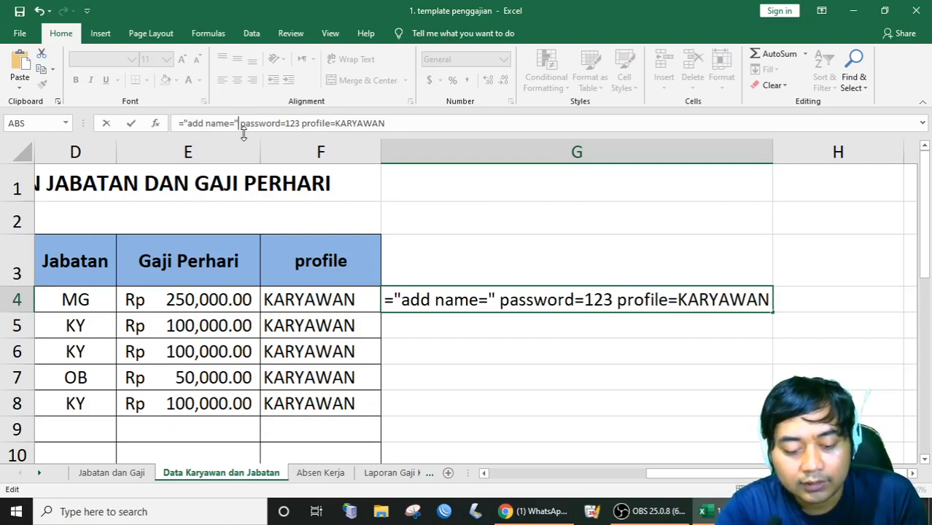
{"action": "type", "text": "&&"}
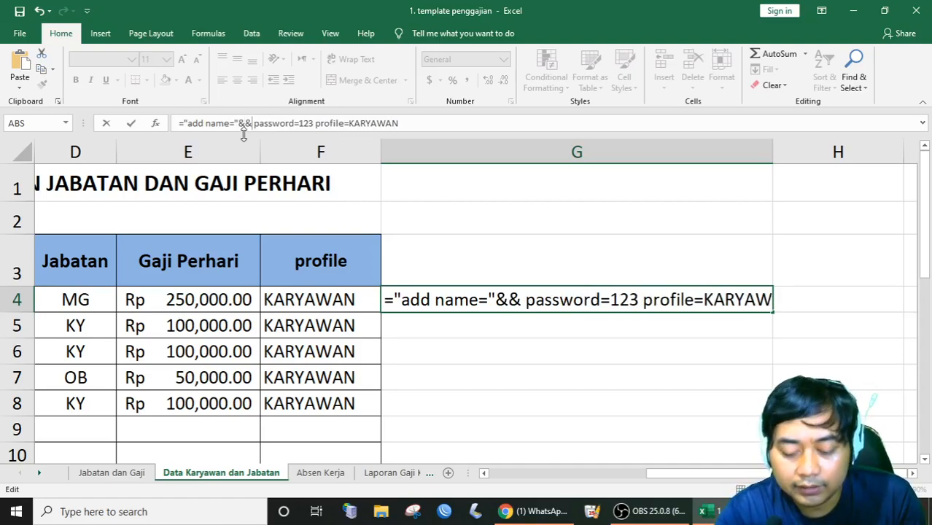
{"action": "type", "text": "\""}
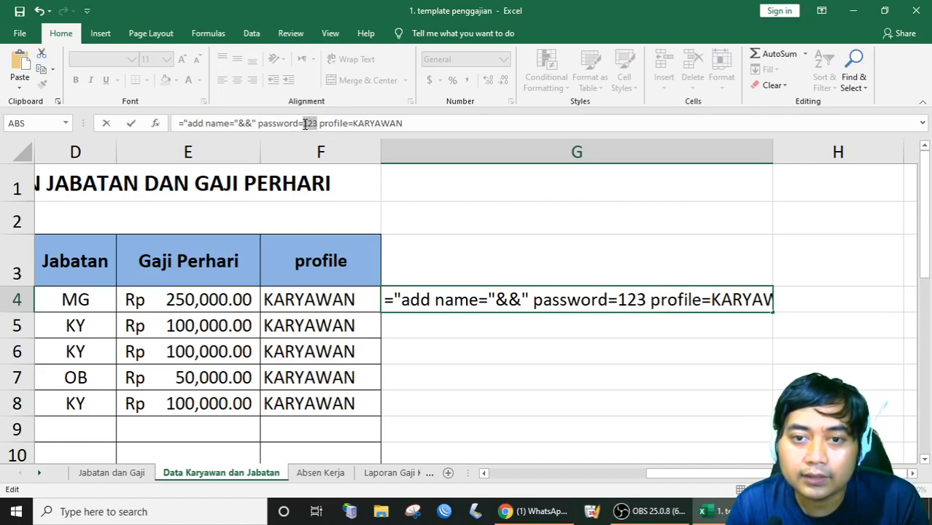
{"action": "type", "text": "\""}
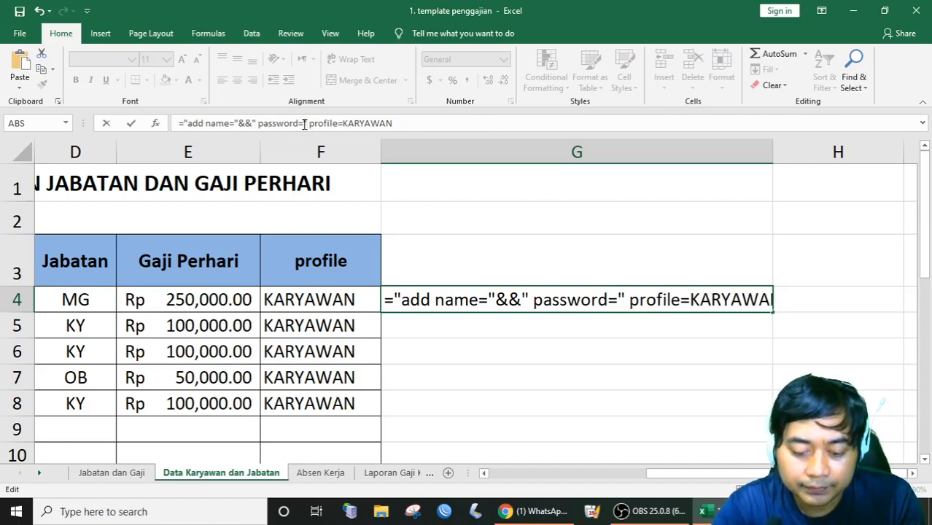
{"action": "type", "text": "&&"}
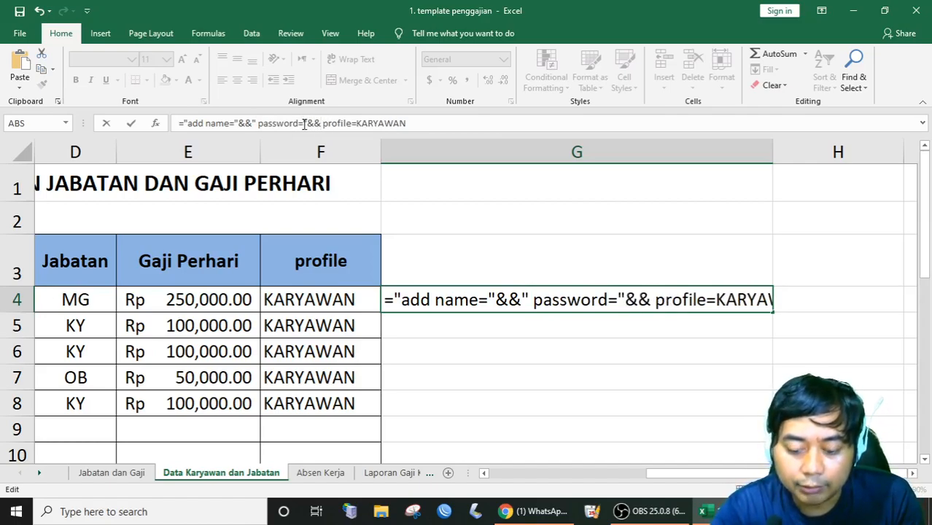
{"action": "type", "text": "\""}
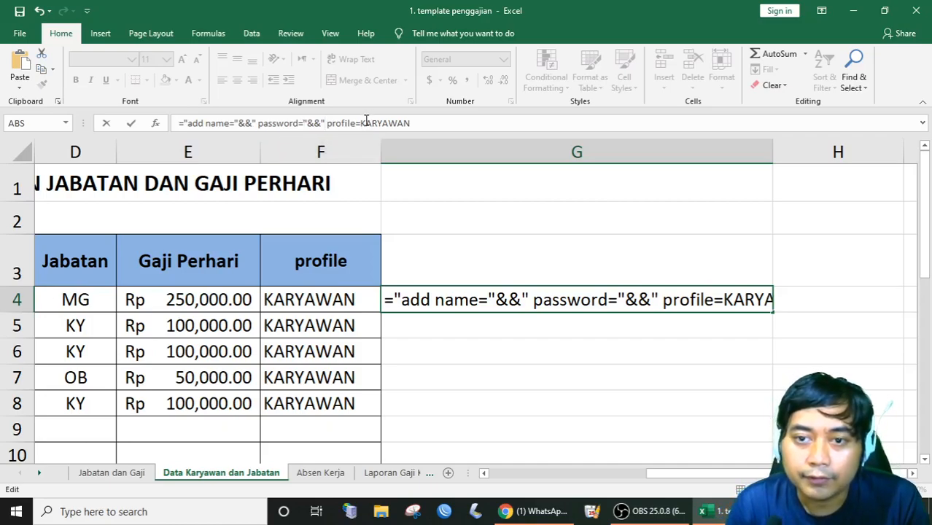
{"action": "left_click_drag", "start_coordinate": [360, 123], "coordinate": [408, 124]}
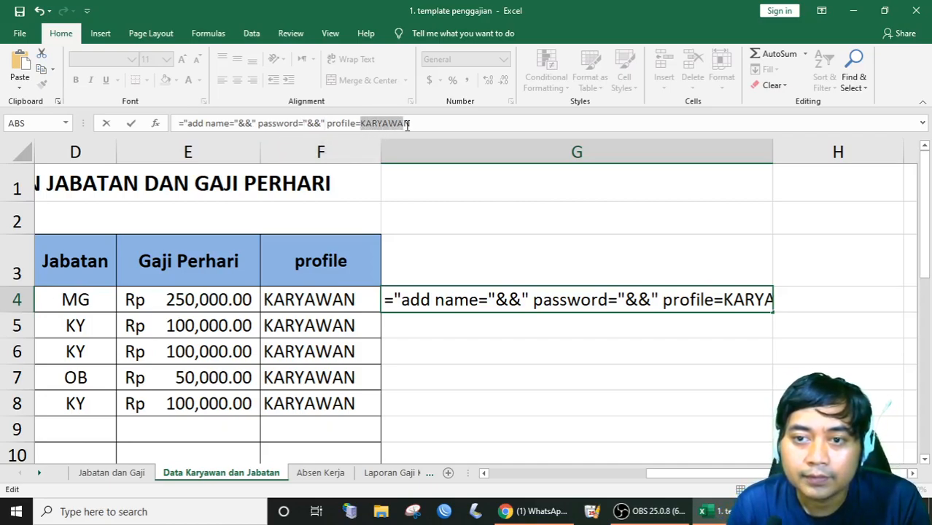
{"action": "type", "text": "\""}
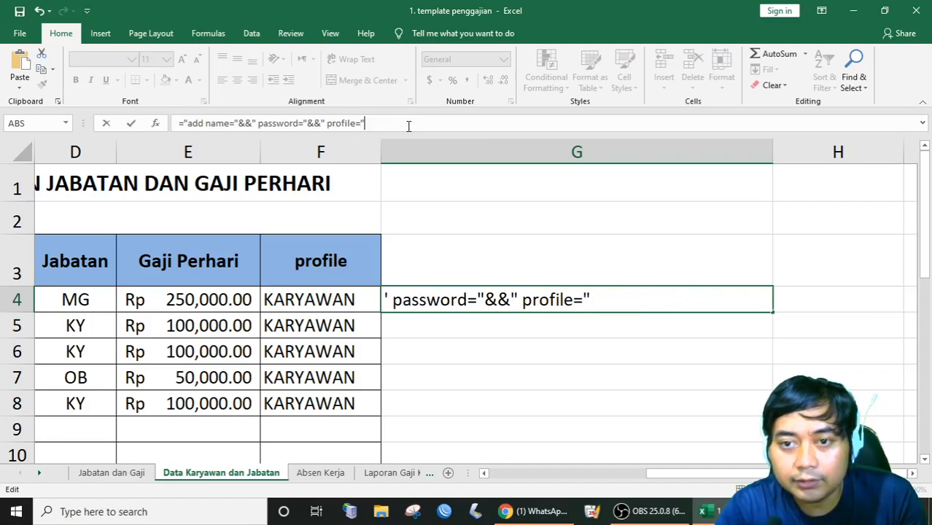
{"action": "type", "text": "&"}
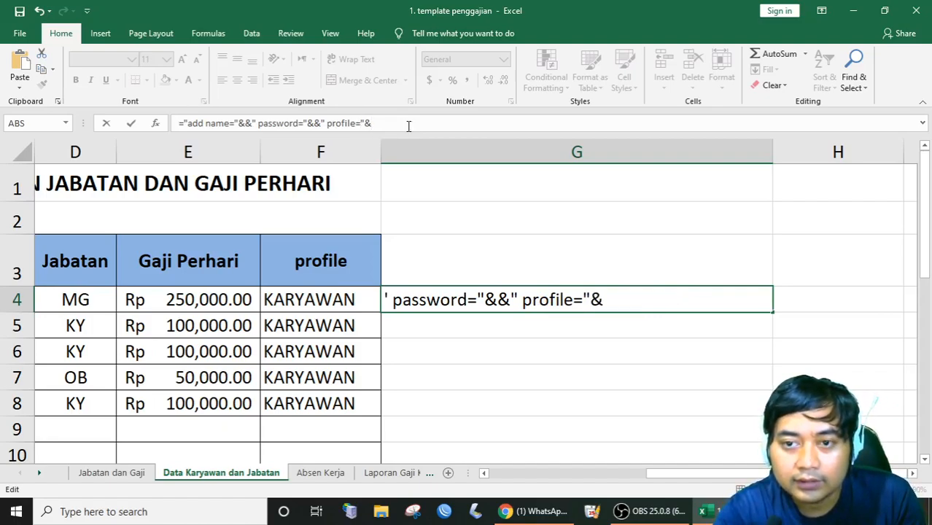
{"action": "type", "text": "&"}
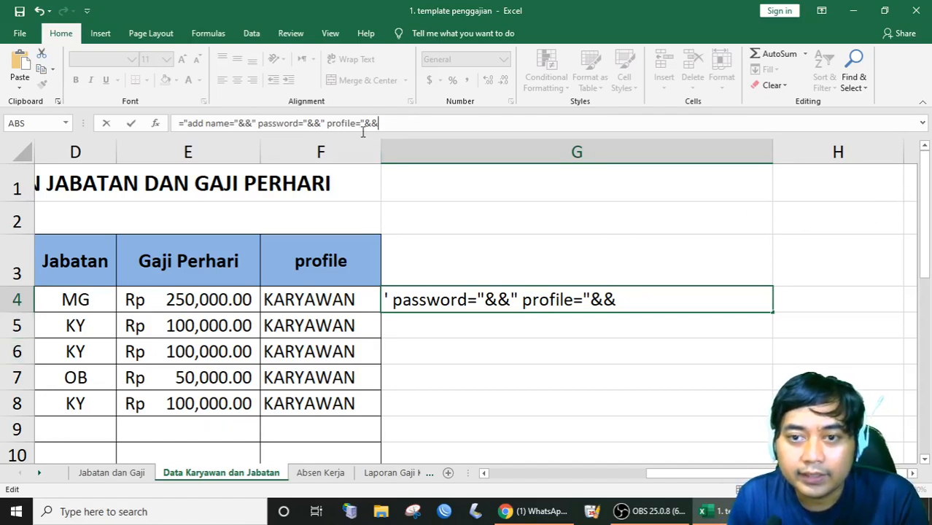
Review the formula text and scroll the sheet left toward columns A–C.
{"action": "left_click_drag", "start_coordinate": [377, 123], "coordinate": [175, 125]}
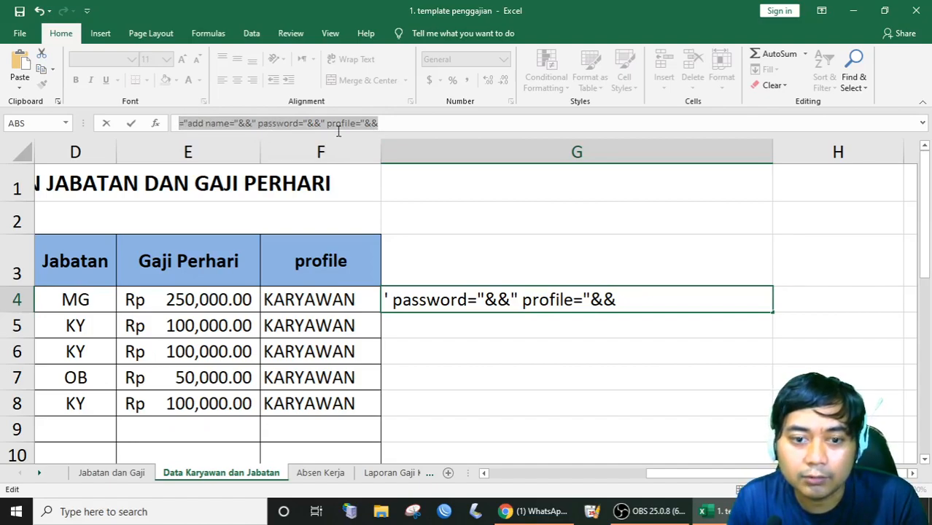
{"action": "left_click", "coordinate": [246, 123]}
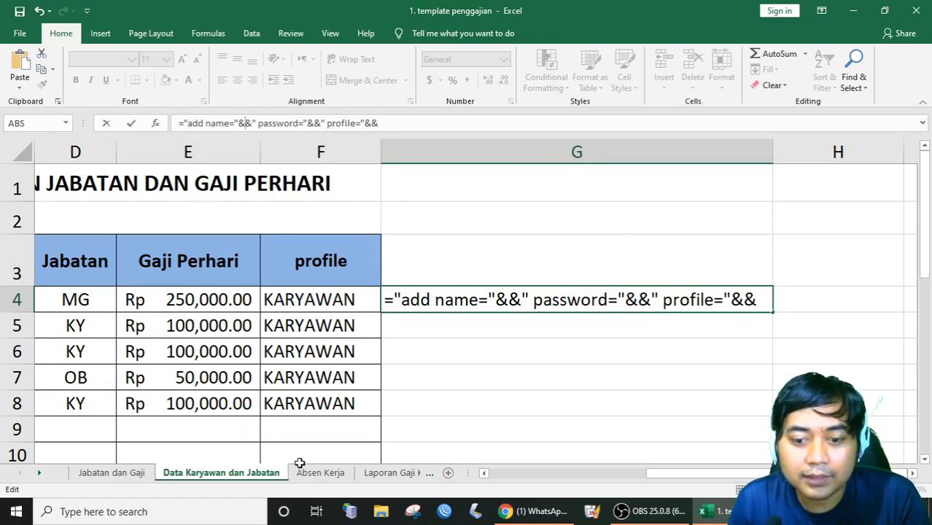
{"action": "left_click_drag", "start_coordinate": [682, 473], "coordinate": [628, 473]}
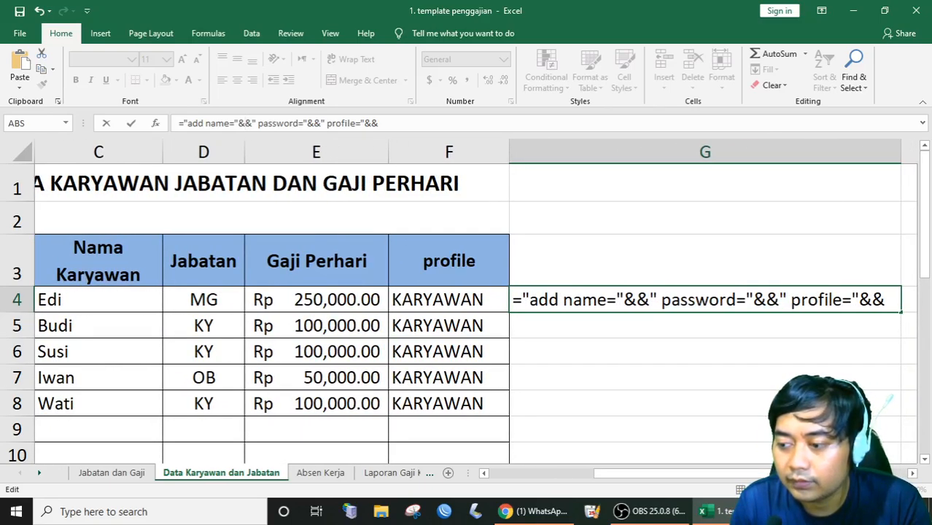
{"action": "left_click_drag", "start_coordinate": [669, 476], "coordinate": [554, 476]}
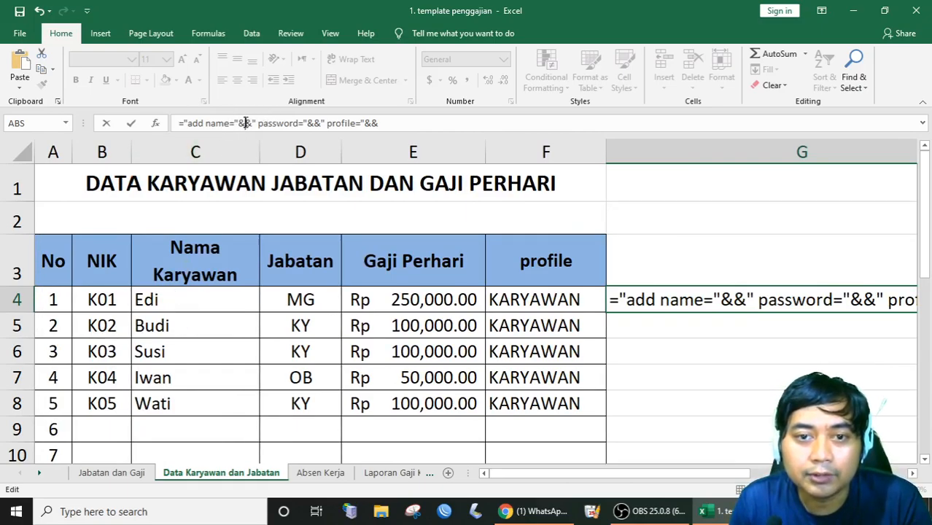
Enter the G4 formula joining name C4, password B4 and profile F4, accepting Excel's correction.
{"action": "left_click", "coordinate": [155, 302]}
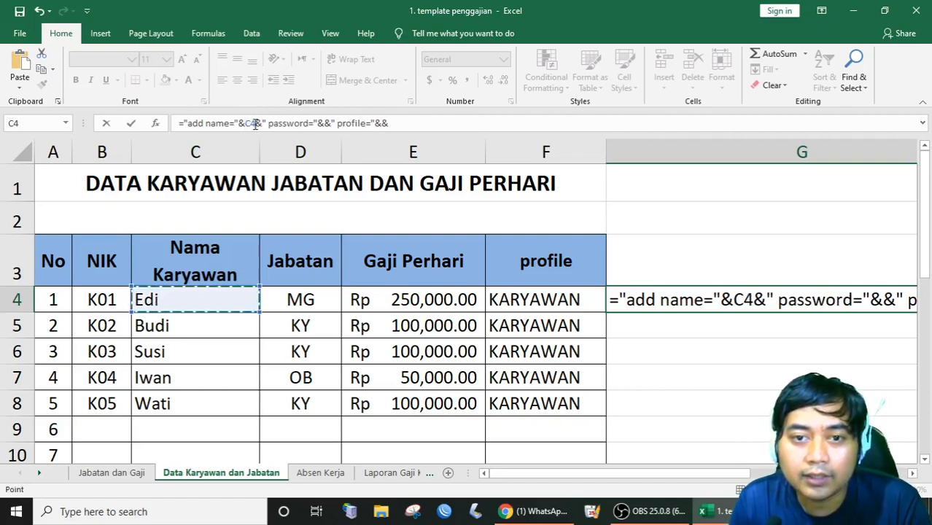
{"action": "left_click", "coordinate": [325, 122]}
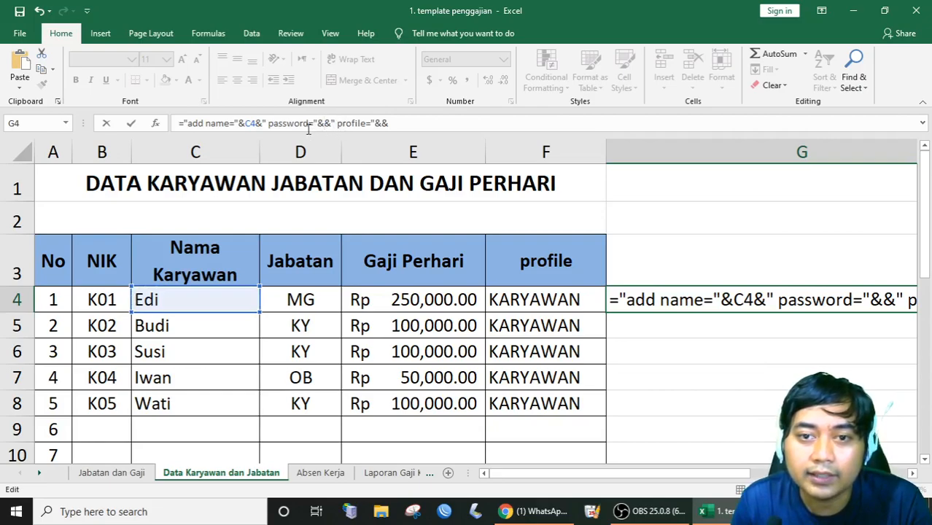
{"action": "left_click", "coordinate": [92, 302]}
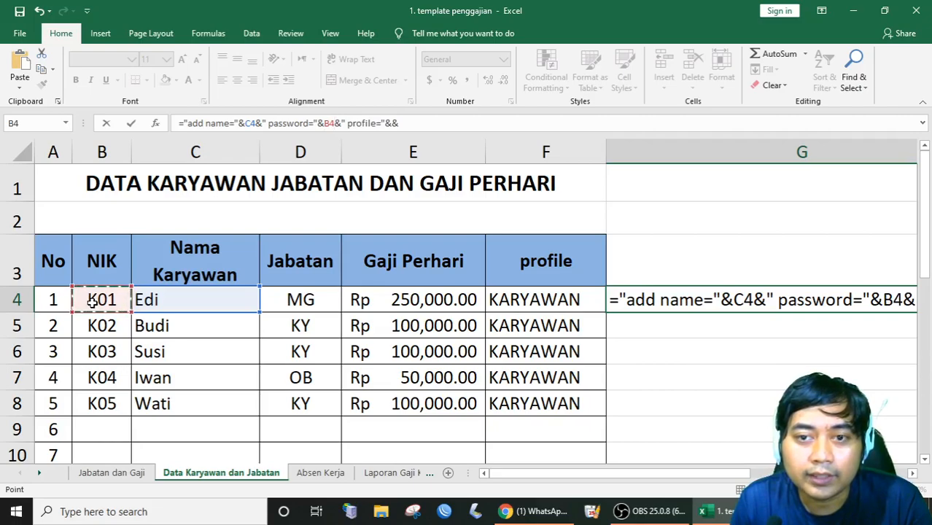
{"action": "left_click", "coordinate": [393, 123]}
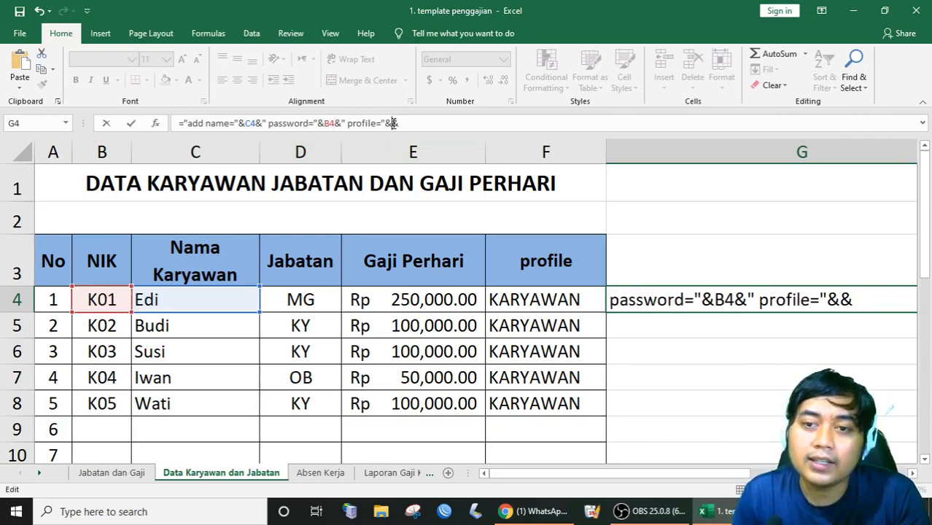
{"action": "left_click", "coordinate": [538, 299]}
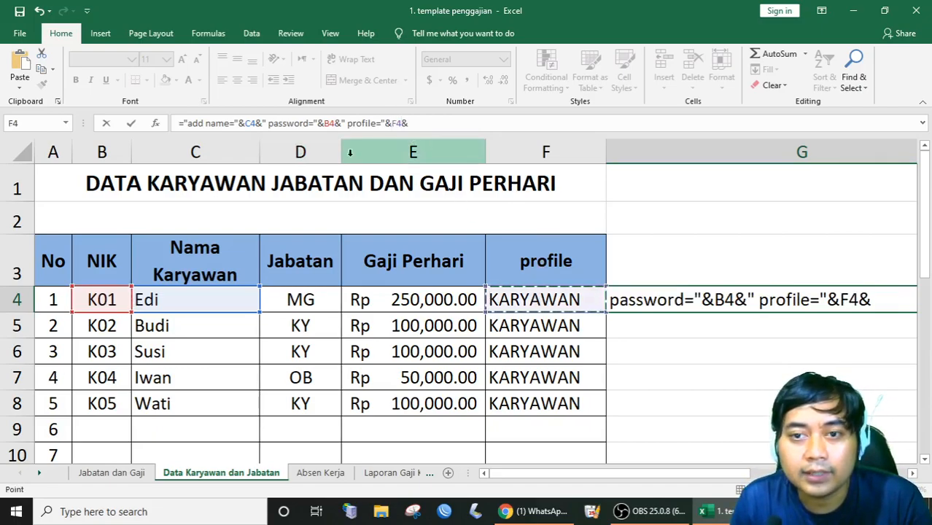
{"action": "left_click", "coordinate": [130, 123]}
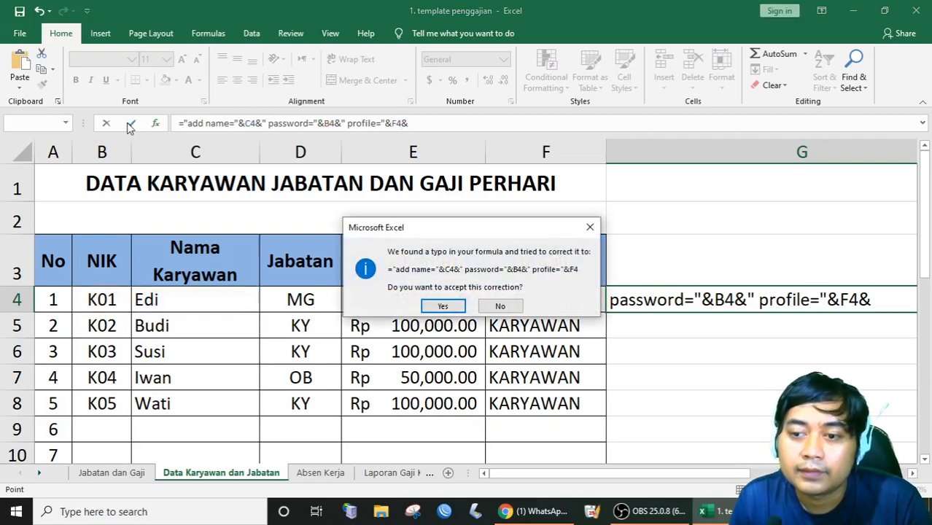
{"action": "left_click", "coordinate": [450, 304]}
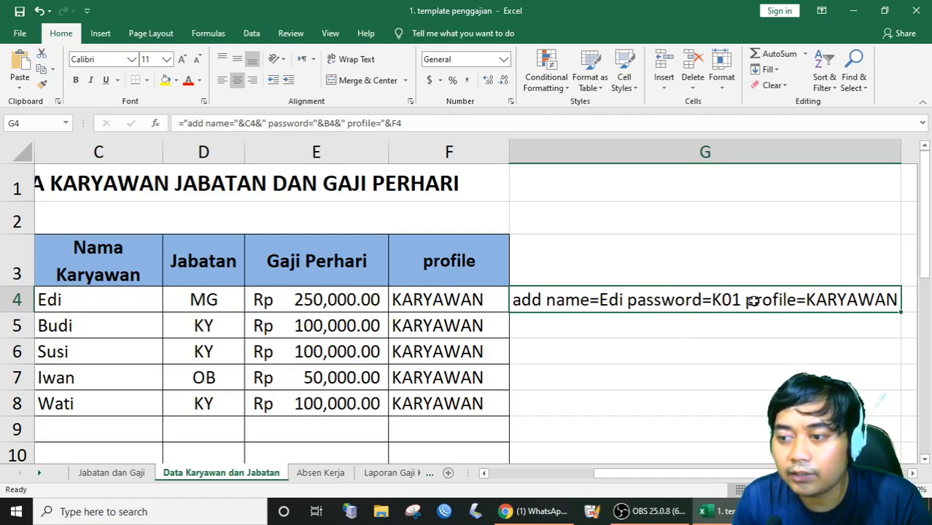
Fill the G4 formula down to G8 and zoom out to see the whole table.
{"action": "left_click_drag", "start_coordinate": [728, 472], "coordinate": [596, 474]}
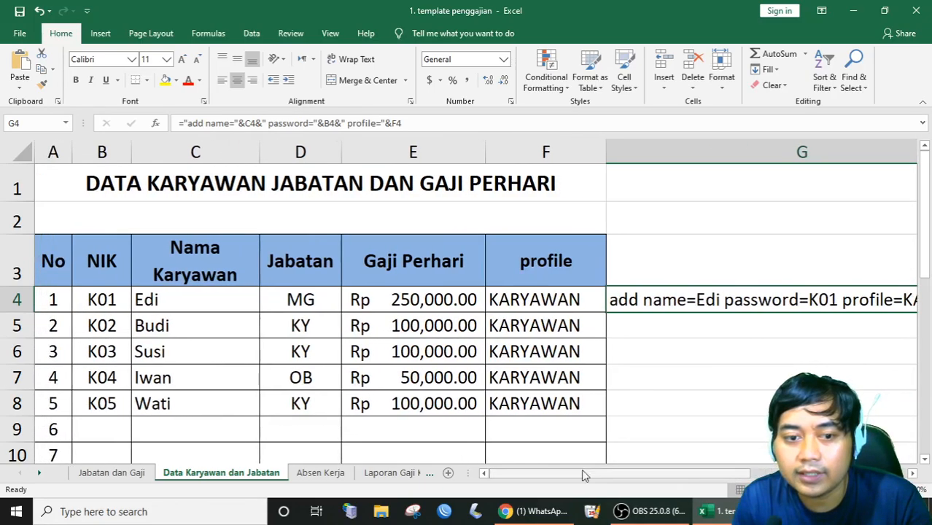
{"action": "left_click_drag", "start_coordinate": [711, 472], "coordinate": [780, 473]}
{"action": "left_click_drag", "start_coordinate": [771, 312], "coordinate": [762, 415]}
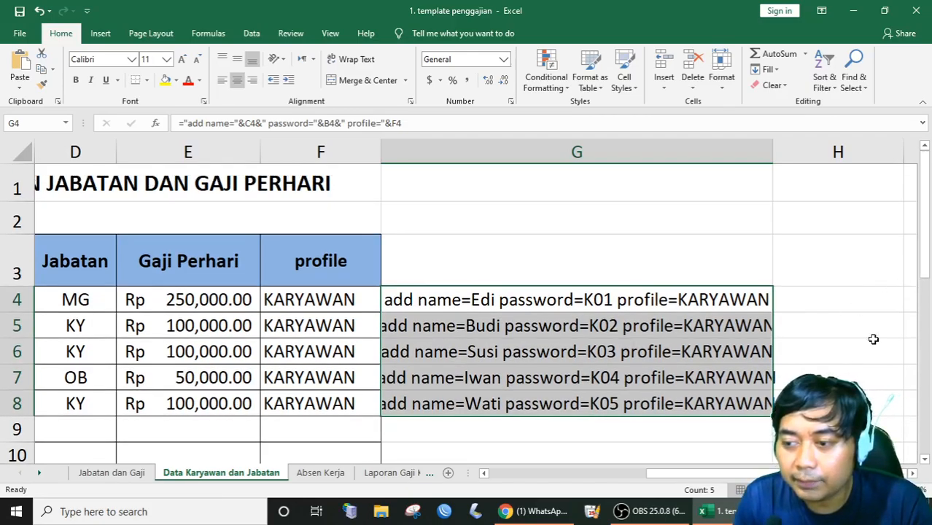
{"action": "left_click_drag", "start_coordinate": [867, 490], "coordinate": [857, 490]}
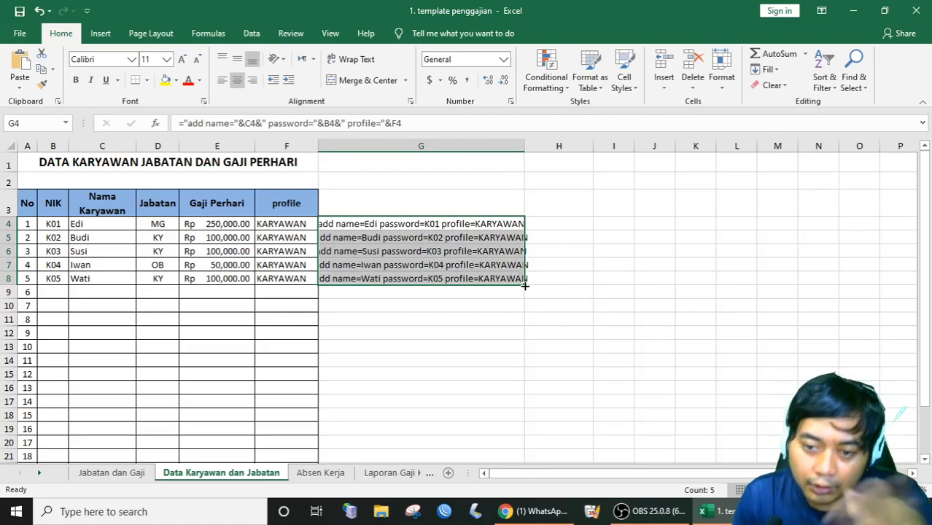
Check the KARYAWAN profile values in column F from Edi down to Wati.
{"action": "left_click", "coordinate": [278, 226]}
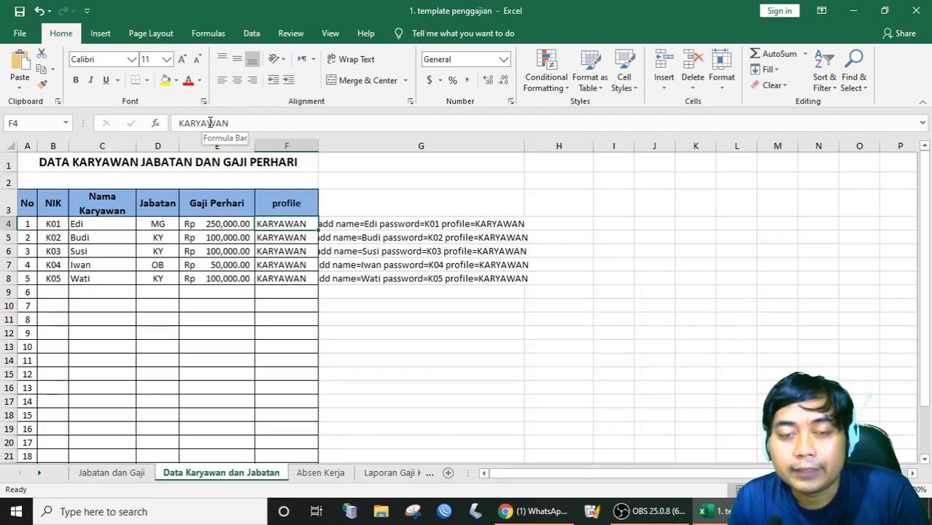
{"action": "left_click", "coordinate": [268, 250]}
{"action": "left_click", "coordinate": [279, 266]}
{"action": "left_click", "coordinate": [282, 280]}
{"action": "left_click", "coordinate": [283, 238]}
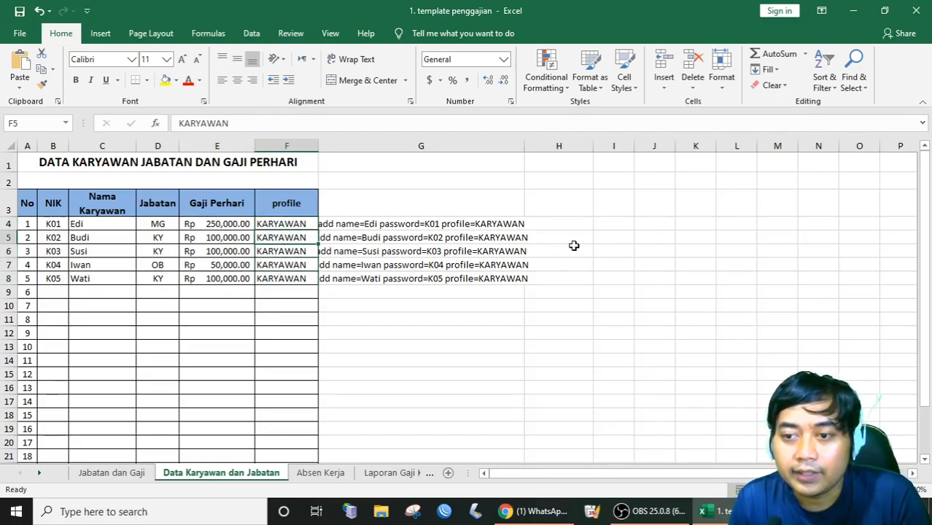
{"action": "left_click", "coordinate": [312, 224]}
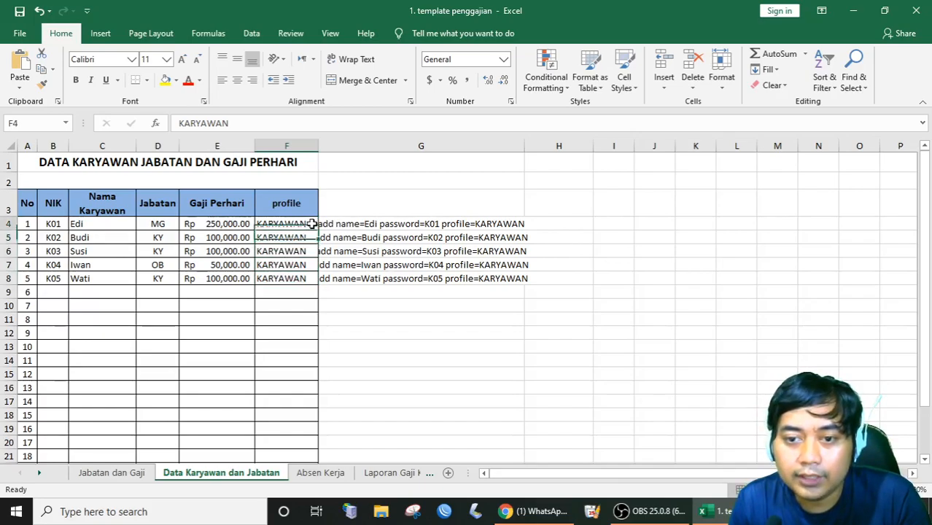
Select the five generated commands in G4:G8 and copy them.
{"action": "left_click", "coordinate": [364, 224]}
{"action": "left_click", "coordinate": [417, 147]}
{"action": "right_click", "coordinate": [401, 145]}
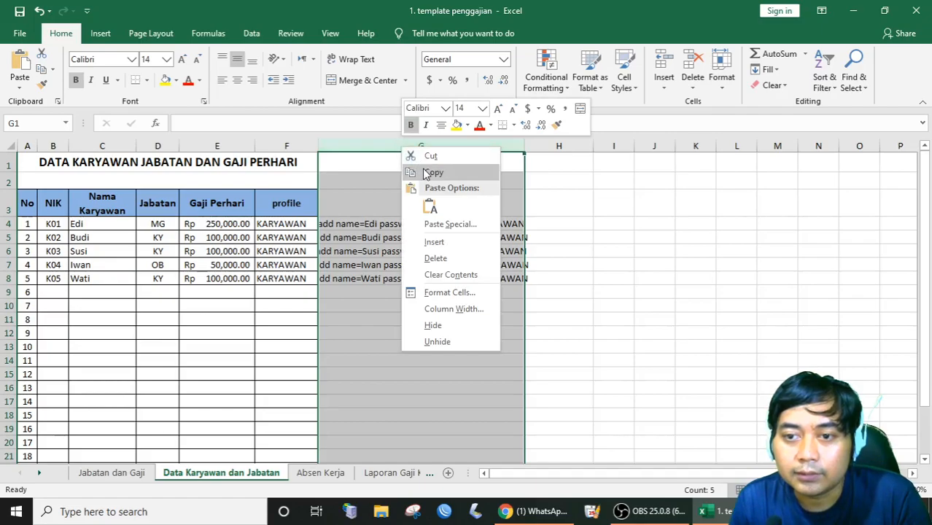
{"action": "key", "text": "Escape"}
{"action": "left_click_drag", "start_coordinate": [323, 224], "coordinate": [437, 277]}
{"action": "right_click", "coordinate": [432, 263]}
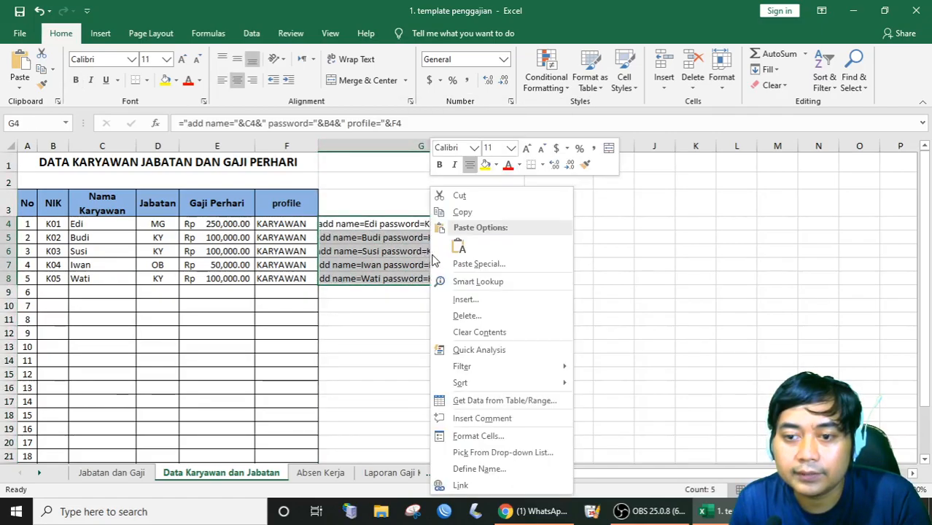
{"action": "left_click", "coordinate": [467, 212]}
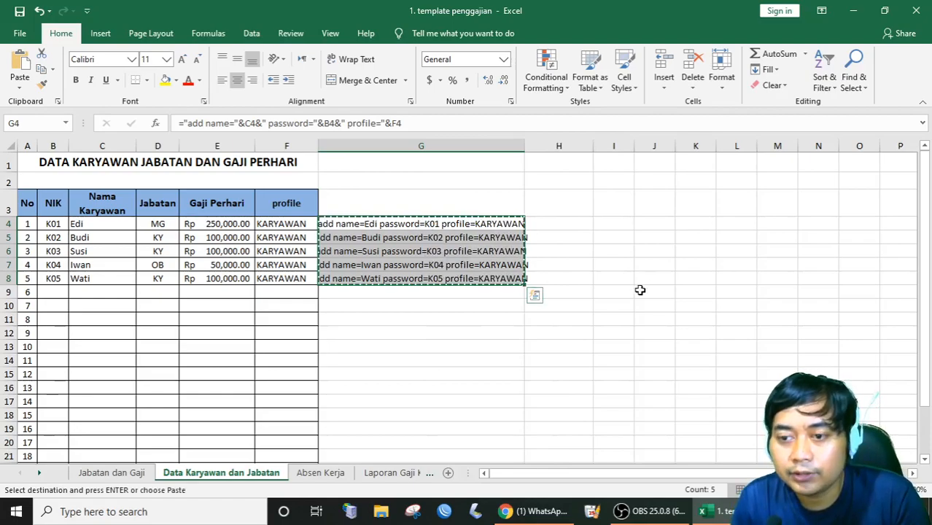
{"action": "right_click", "coordinate": [415, 251]}
{"action": "left_click", "coordinate": [438, 215]}
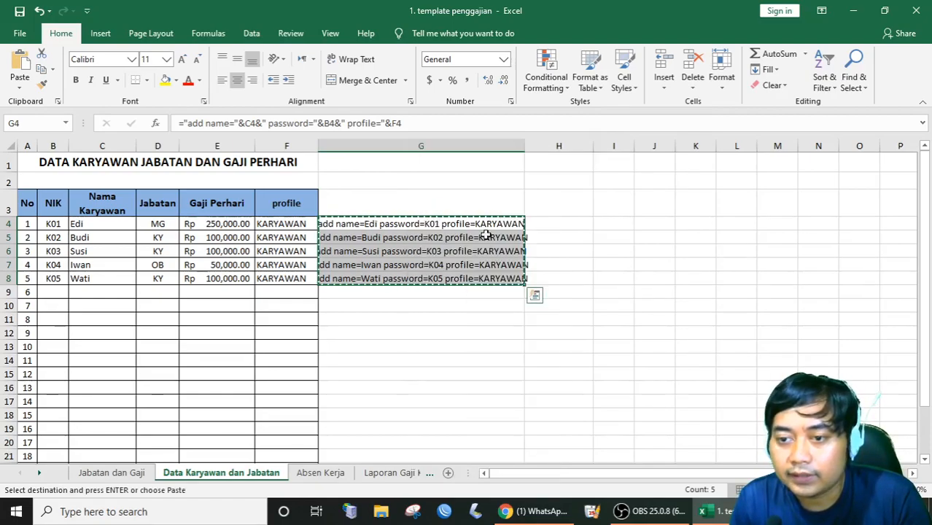
Minimize Excel, launch WinBox, log in to the MikroTik router and open a new terminal.
{"action": "left_click", "coordinate": [853, 11]}
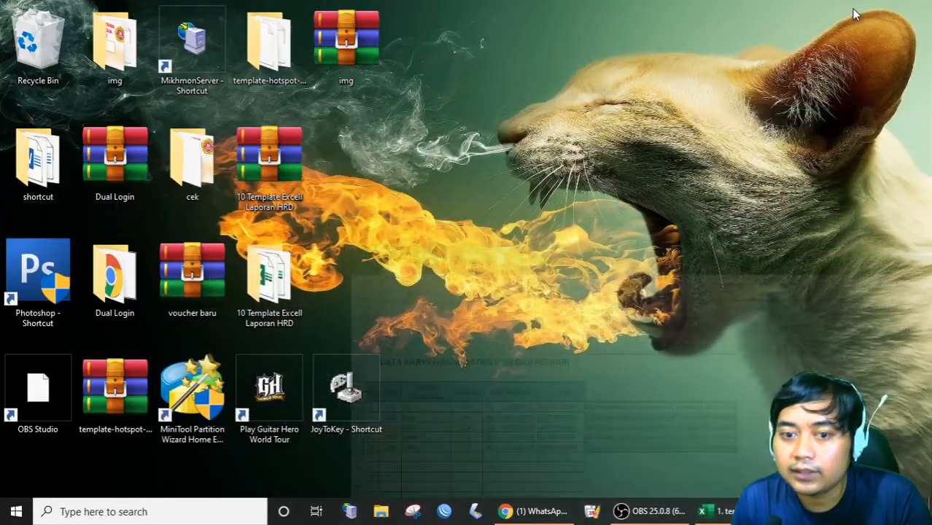
{"action": "left_click", "coordinate": [445, 511]}
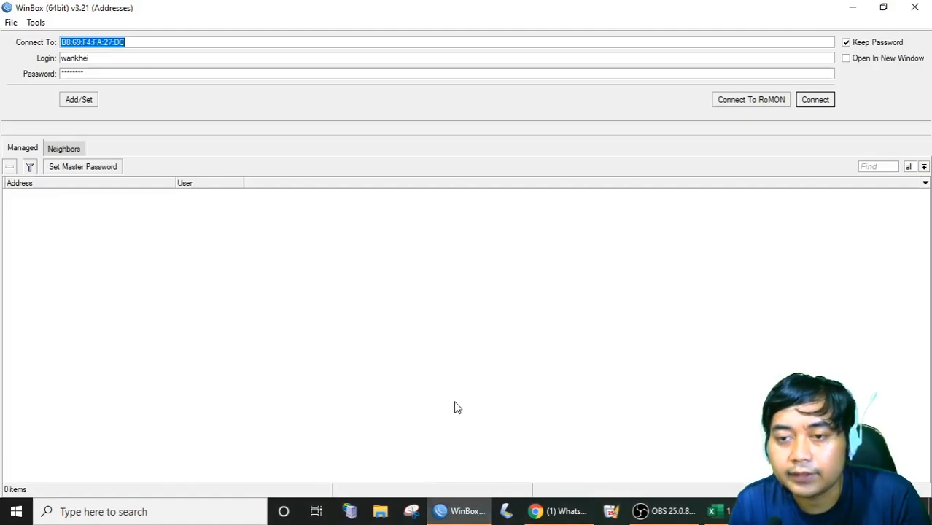
{"action": "left_click", "coordinate": [817, 100]}
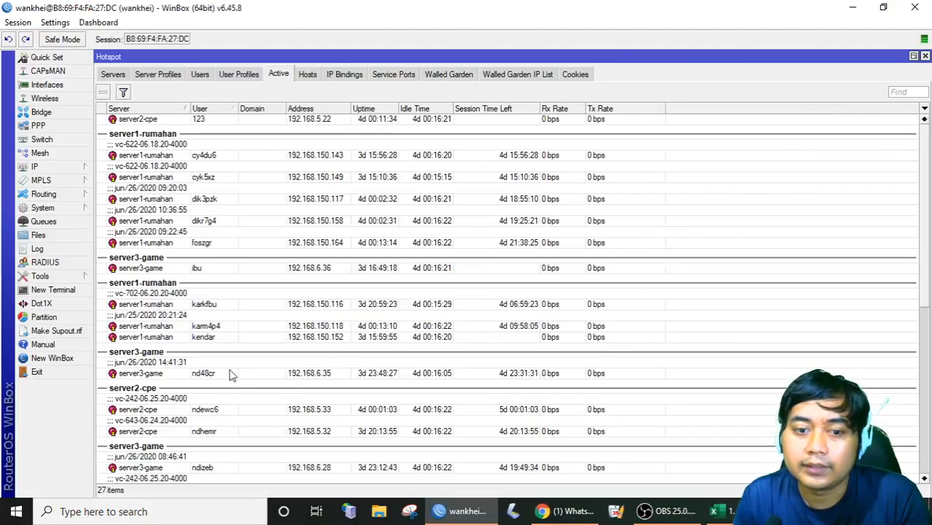
{"action": "left_click", "coordinate": [53, 290]}
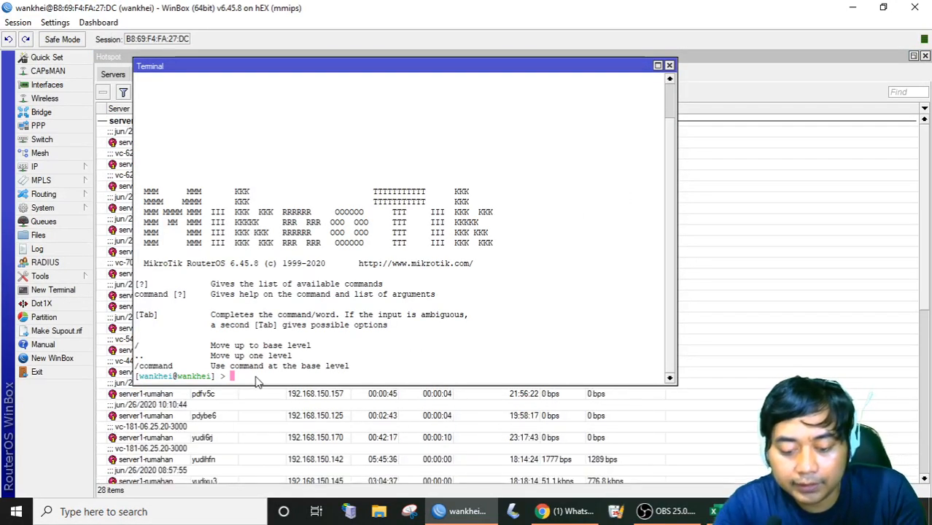
{"action": "key", "text": "alt+space"}
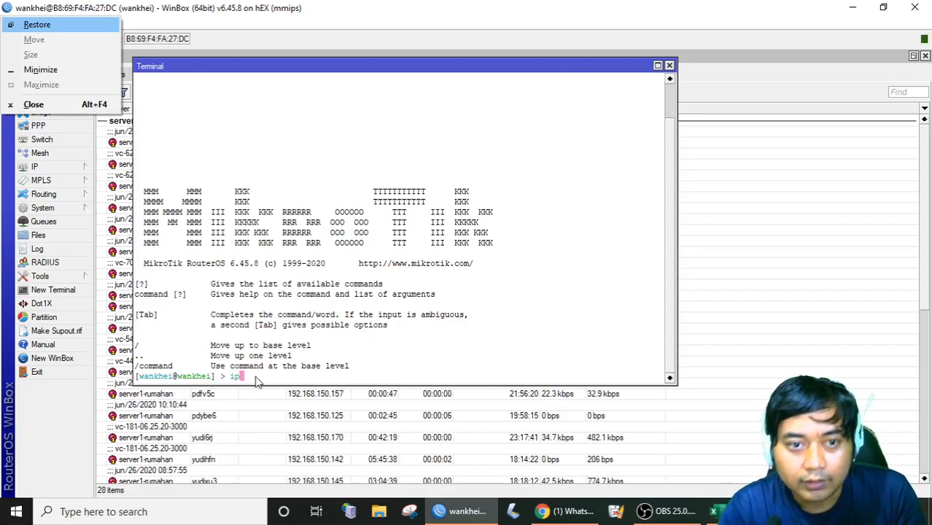
{"action": "key", "text": "Escape"}
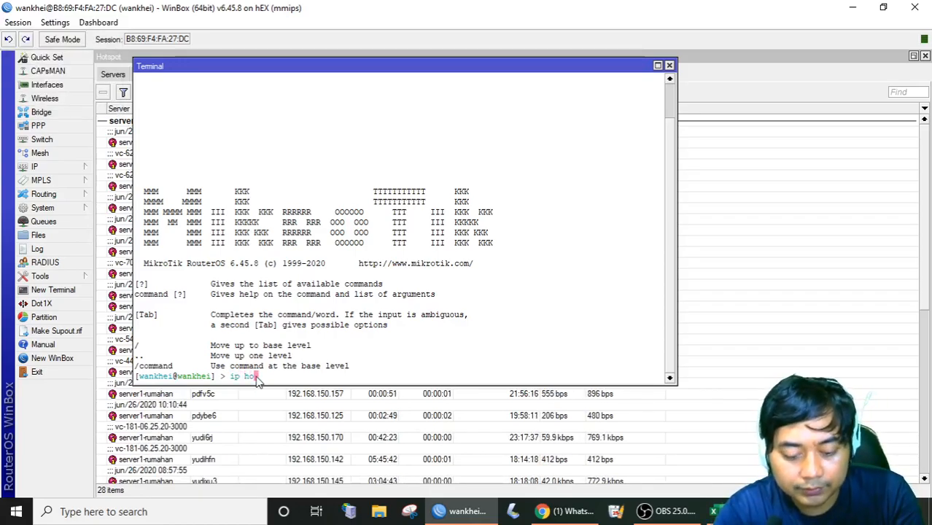
At the ip hotspot user level, paste and run the five add-user commands, then close the terminal.
{"action": "type", "text": "tspot "}
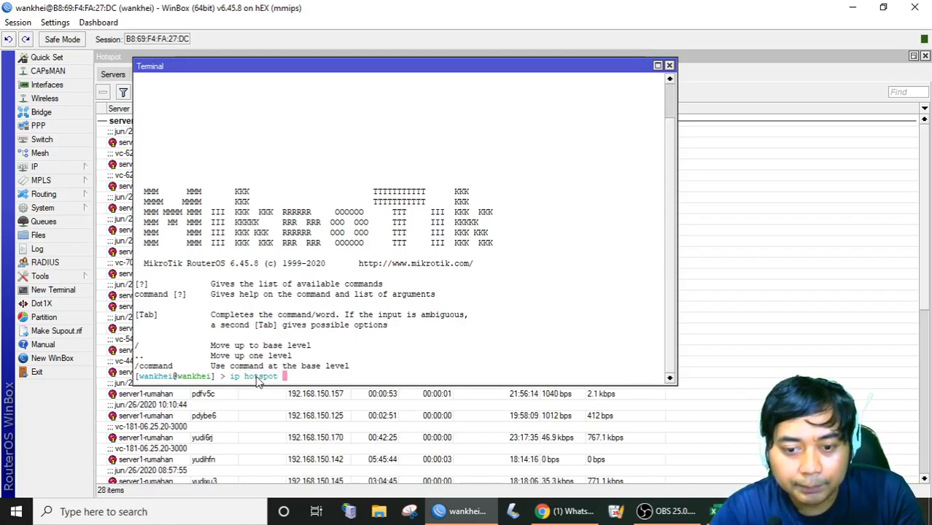
{"action": "type", "text": "user"}
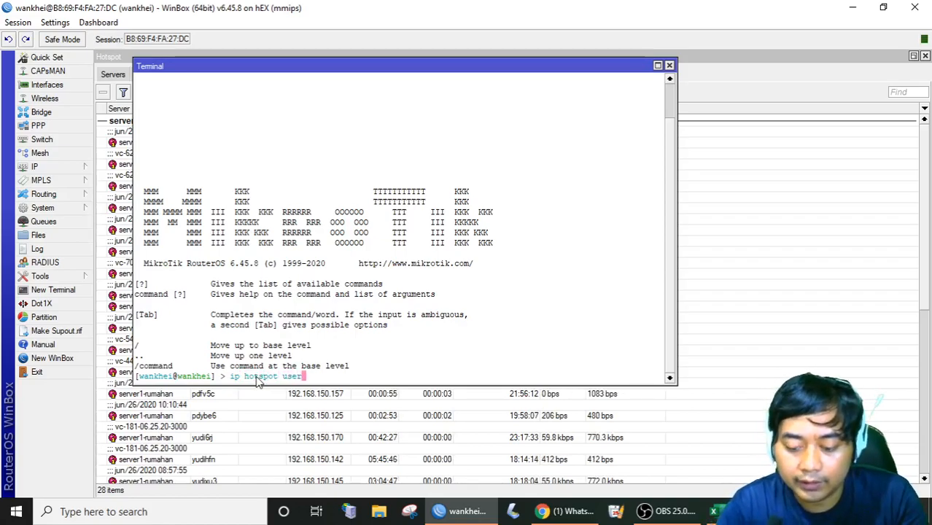
{"action": "key", "text": "Return"}
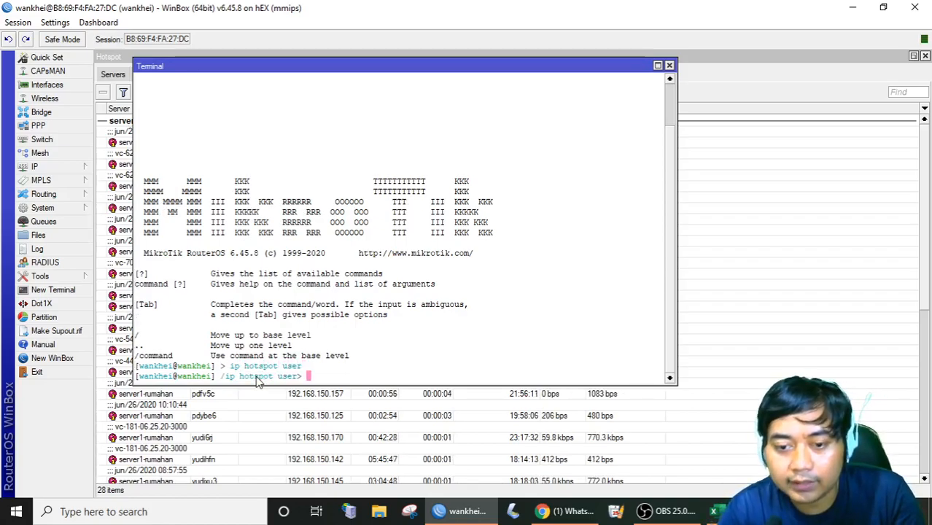
{"action": "right_click", "coordinate": [325, 380]}
{"action": "left_click", "coordinate": [357, 434]}
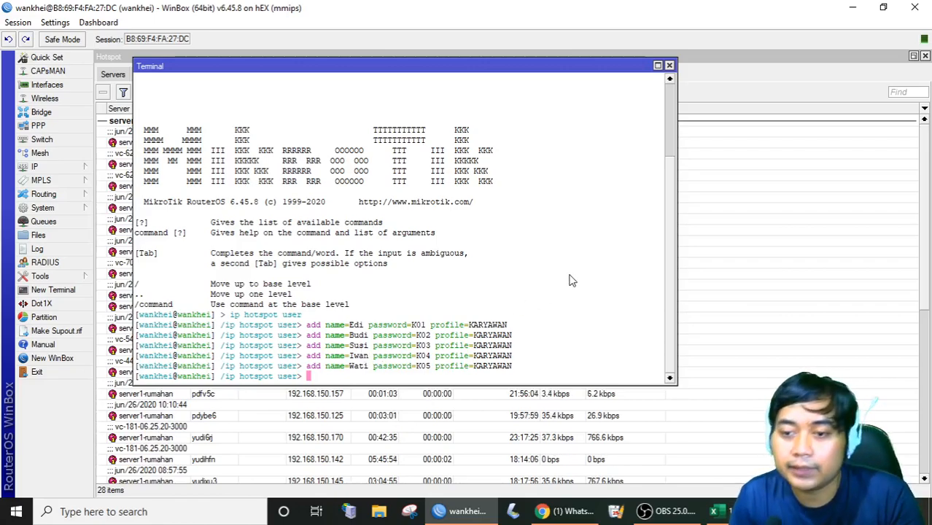
{"action": "left_click_drag", "start_coordinate": [320, 325], "coordinate": [494, 375]}
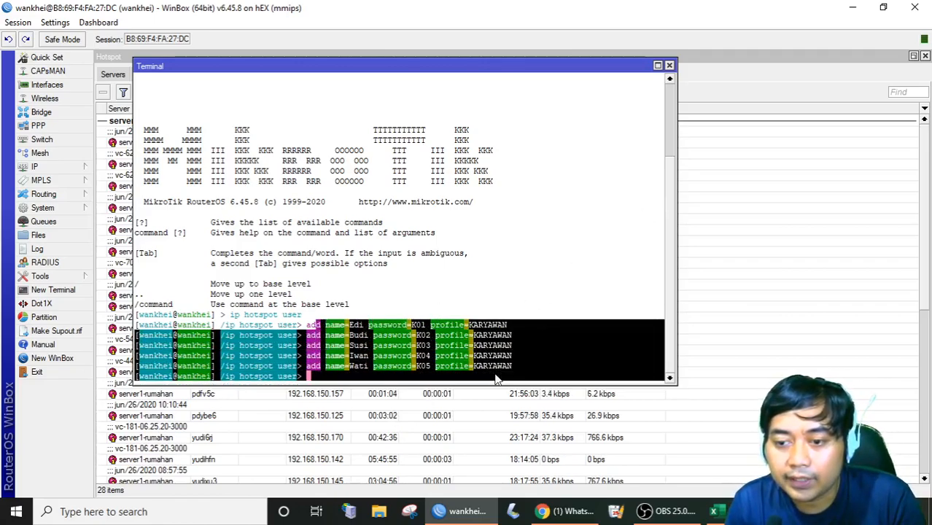
{"action": "left_click", "coordinate": [590, 317]}
{"action": "left_click", "coordinate": [669, 65]}
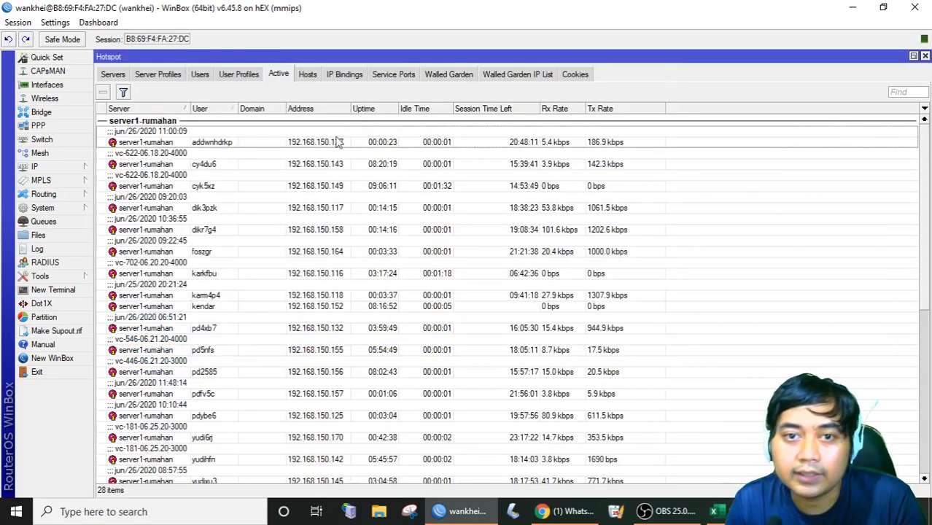
Show the Hotspot Users list filtered by 'karyaw' and select the new users Edi and Budi.
{"action": "left_click", "coordinate": [201, 77]}
{"action": "scroll", "coordinate": [826, 125], "scroll_direction": "down", "scroll_amount": 5}
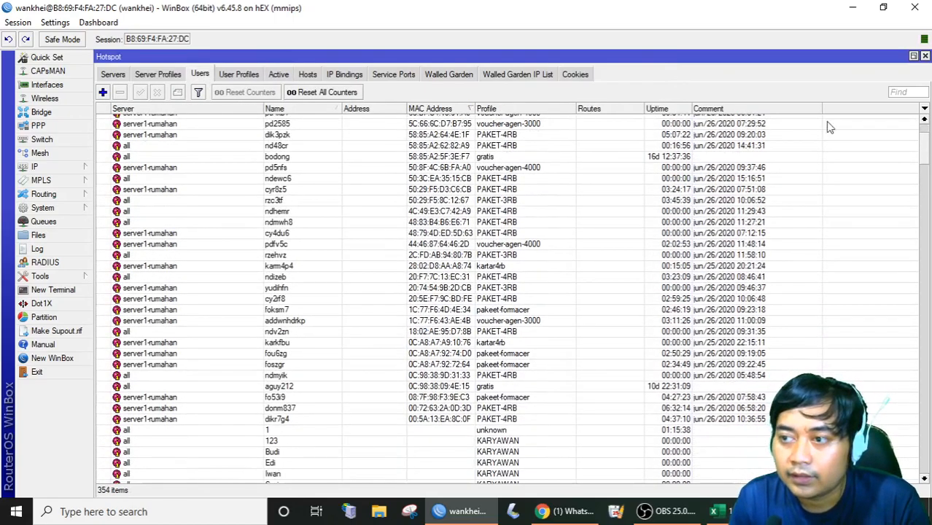
{"action": "left_click", "coordinate": [905, 91]}
{"action": "type", "text": "kar"}
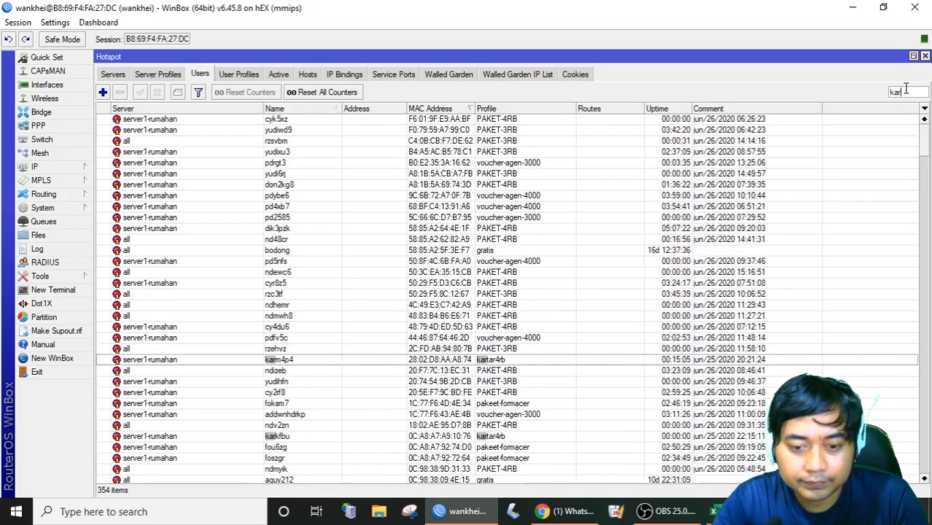
{"action": "type", "text": "yawa"}
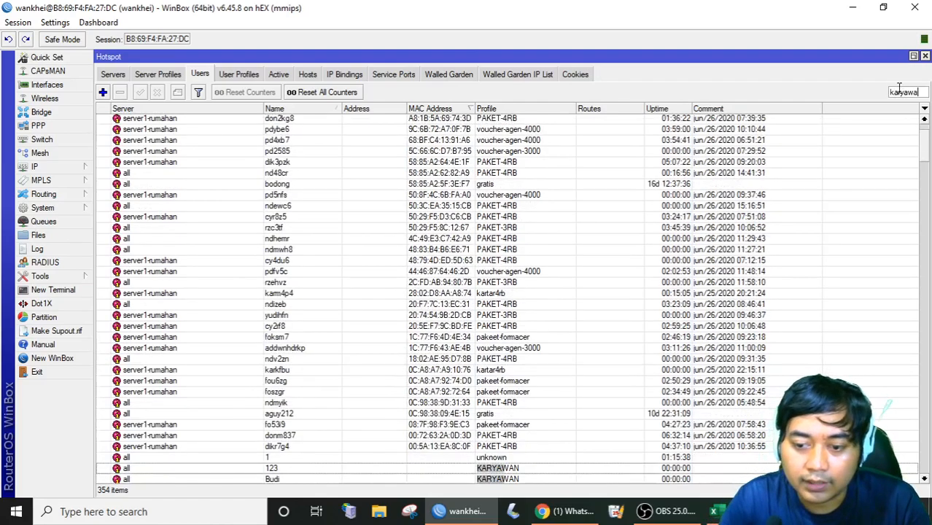
{"action": "scroll", "coordinate": [799, 256], "scroll_direction": "down", "scroll_amount": 3}
{"action": "left_click", "coordinate": [326, 363]}
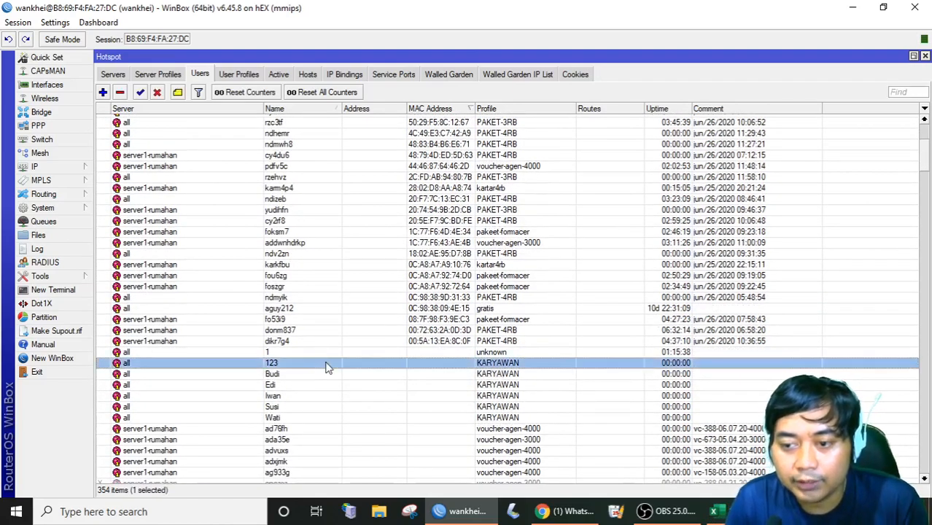
{"action": "left_click", "coordinate": [402, 386]}
{"action": "left_click", "coordinate": [470, 417]}
{"action": "left_click", "coordinate": [513, 396]}
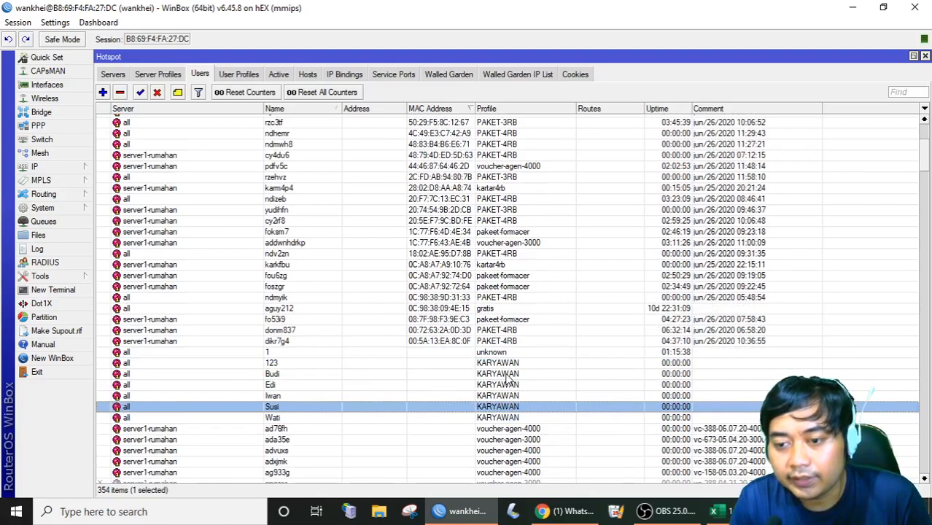
{"action": "left_click", "coordinate": [507, 373]}
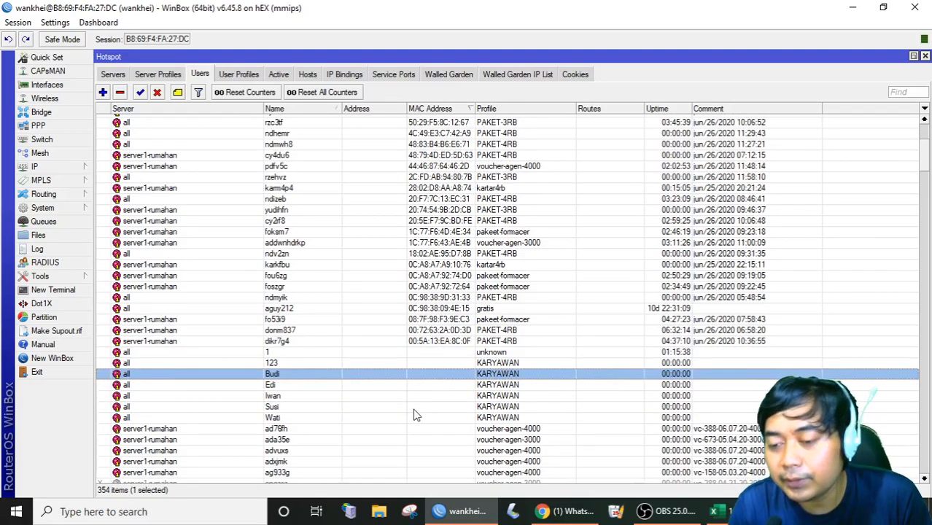